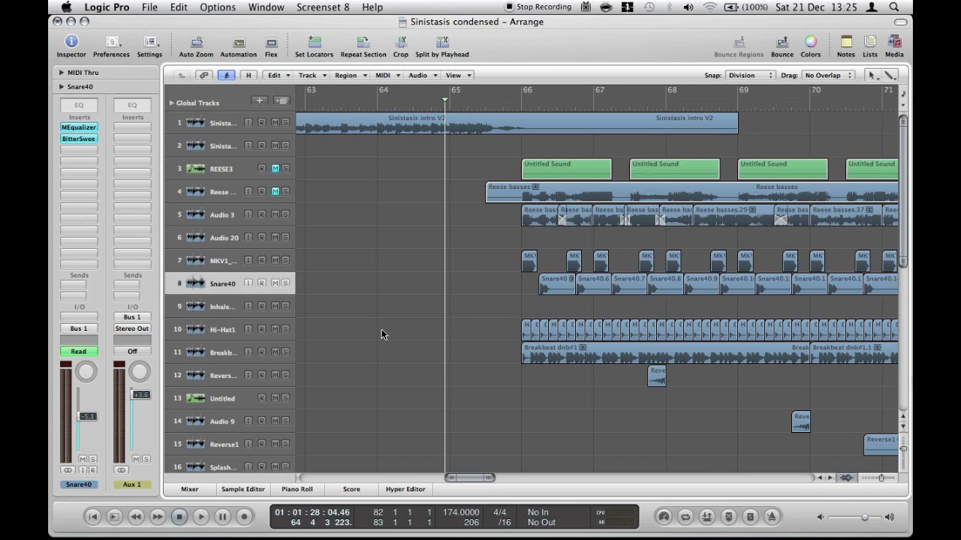
Bring the REESE3 track's Massive window forward over the arrangement, showing its Global page
mouse_move(386, 499)
Leave the Massive window and switch back to the Sinistasis condensed arrangement in Logic
mouse_move(323, 534)
left_click(356, 533)
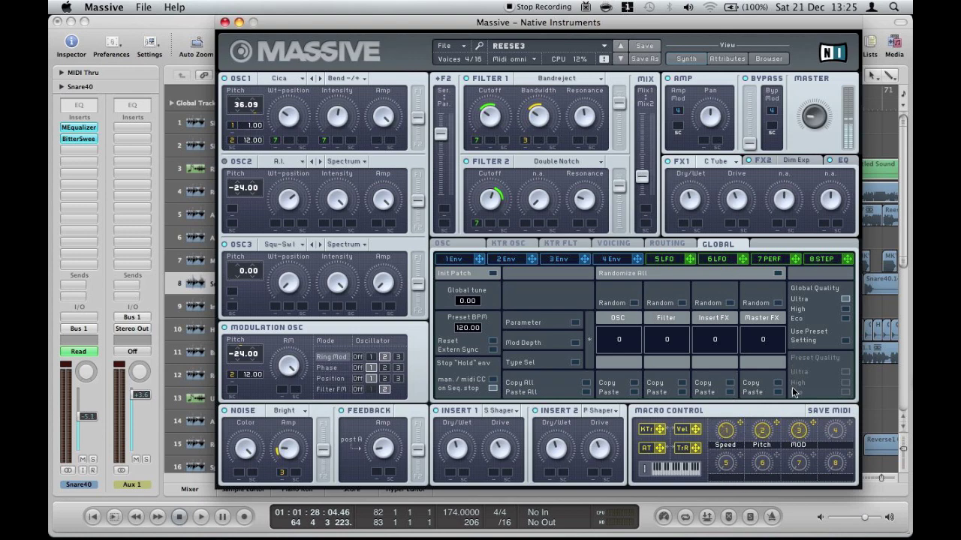
left_click(164, 22)
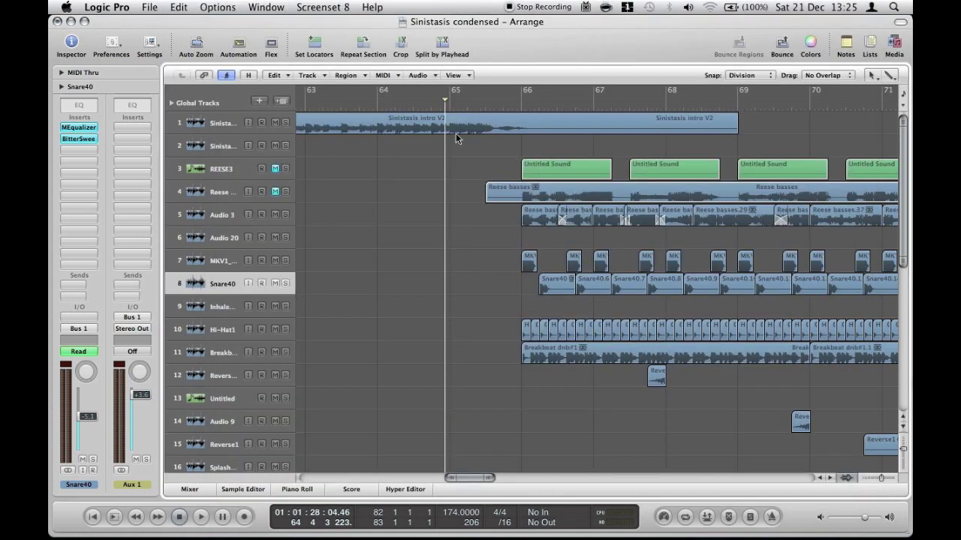
Play the arrangement from bar 64, stop, and solo the Audio 3 track
left_click(379, 101)
key("space")
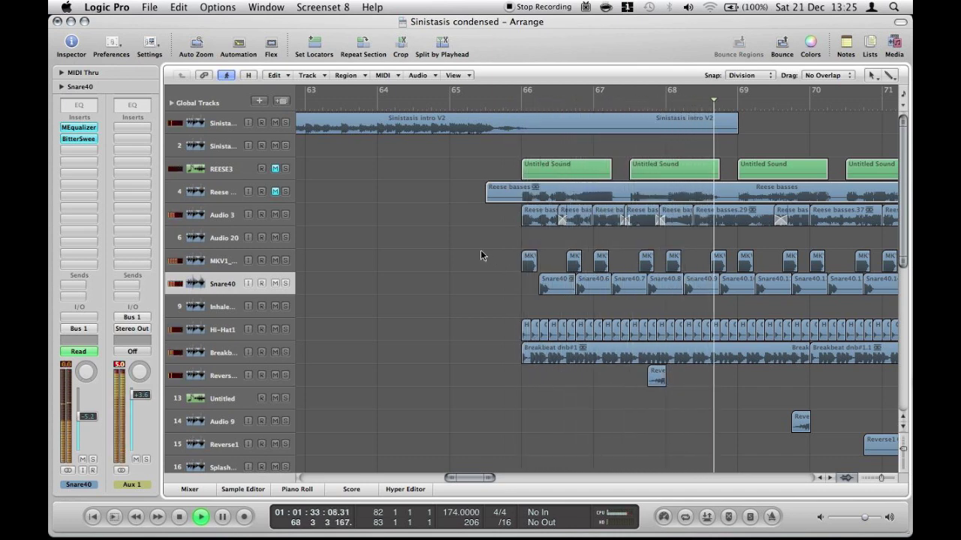
key("space")
left_click(285, 214)
Bring the Massive REESE3 window back to the front
mouse_move(702, 539)
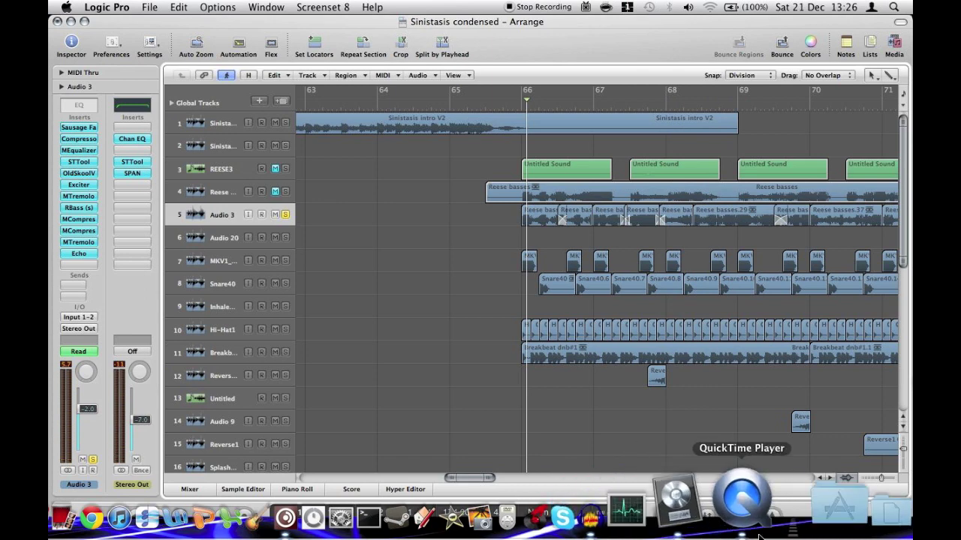
left_click(758, 525)
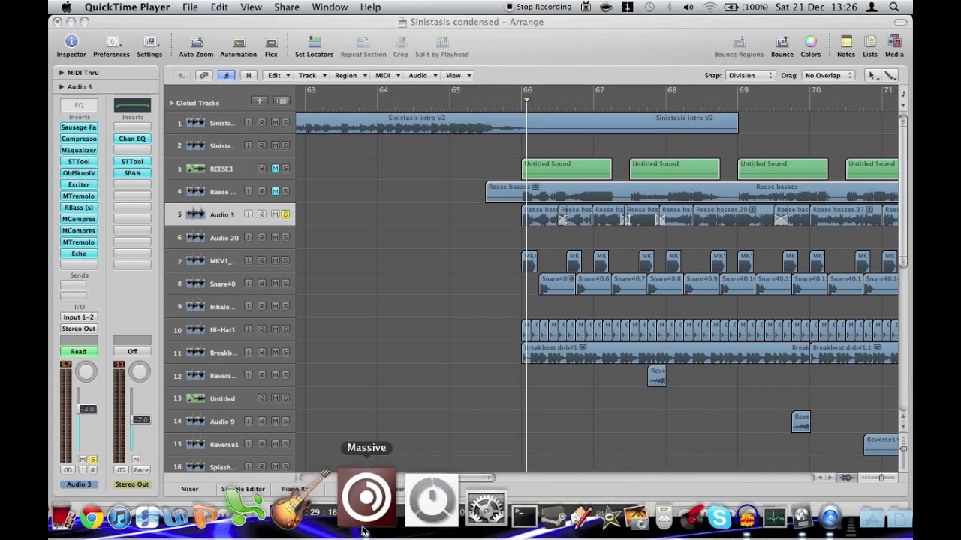
left_click(368, 503)
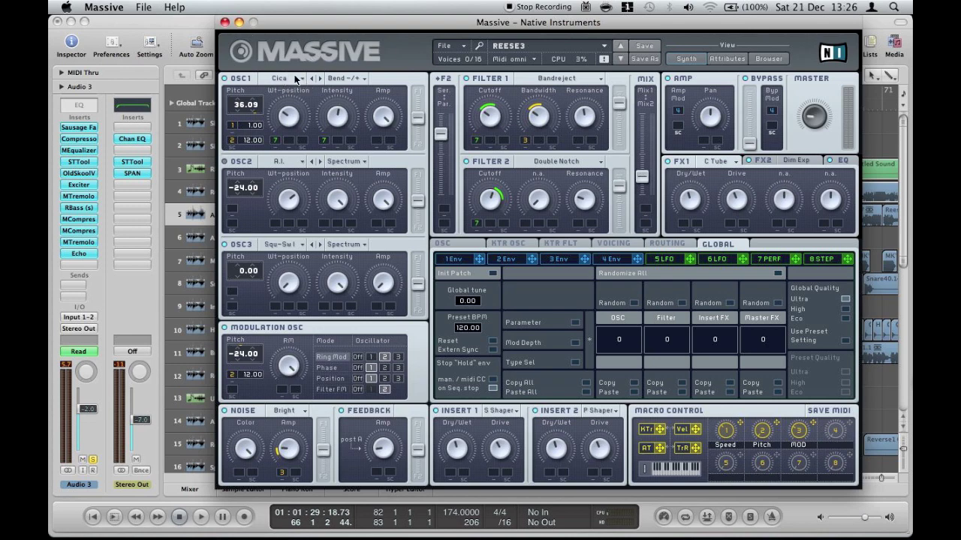
Keep oscillator 1 on the Cica wavetable and set its mode to Bend -/+
left_click(294, 79)
left_click(273, 79)
left_click(349, 77)
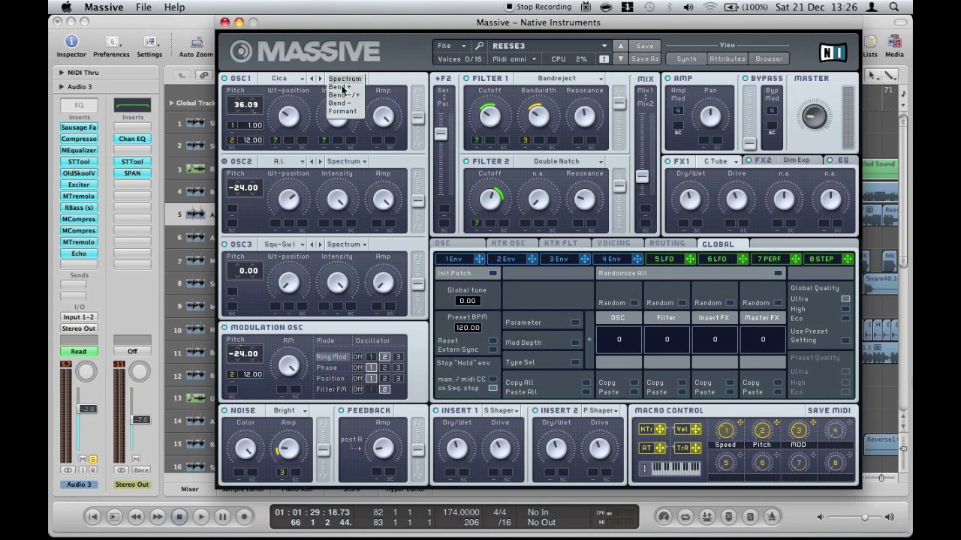
left_click(331, 98)
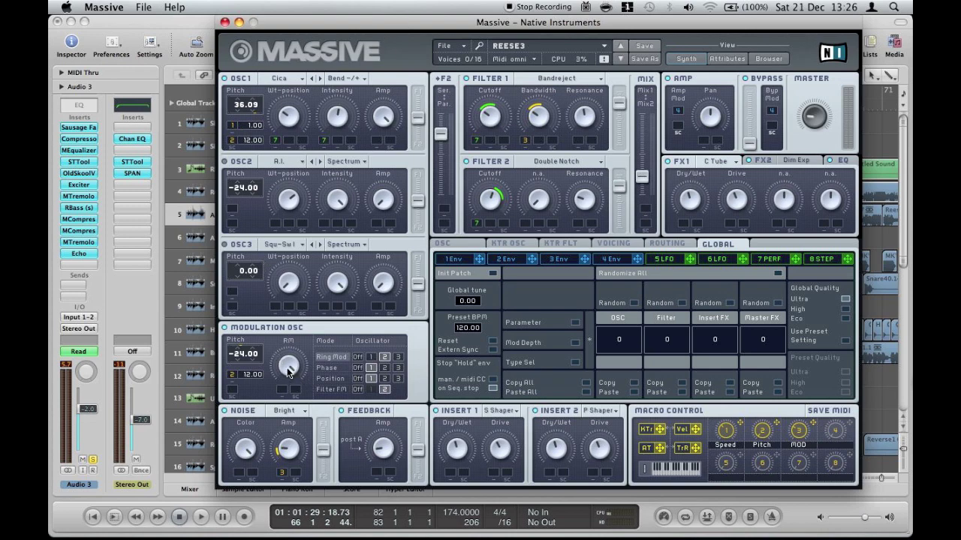
Try the modulation oscillator in Phase, Position and Filter FM modes, keeping filter 2 on Double Notch
left_click(358, 358)
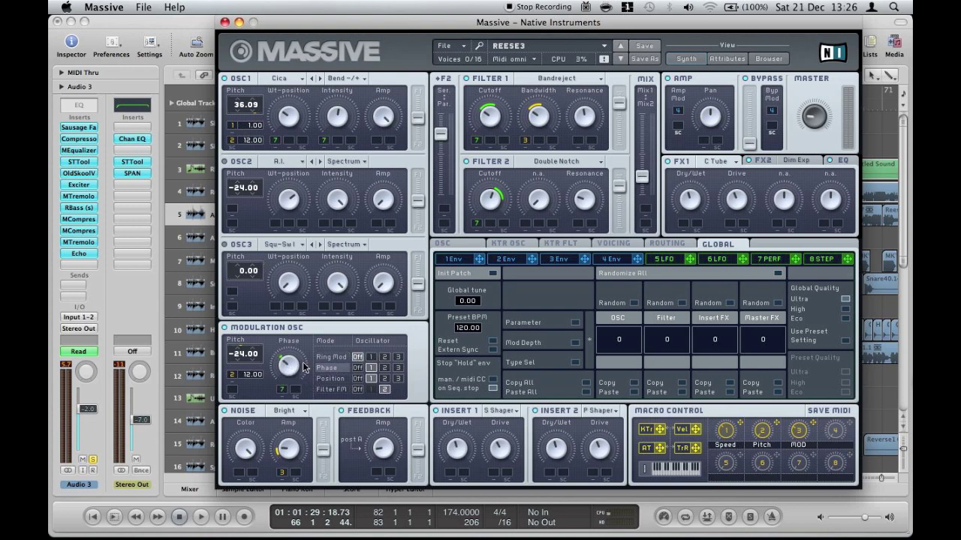
left_click(371, 367)
left_click(337, 379)
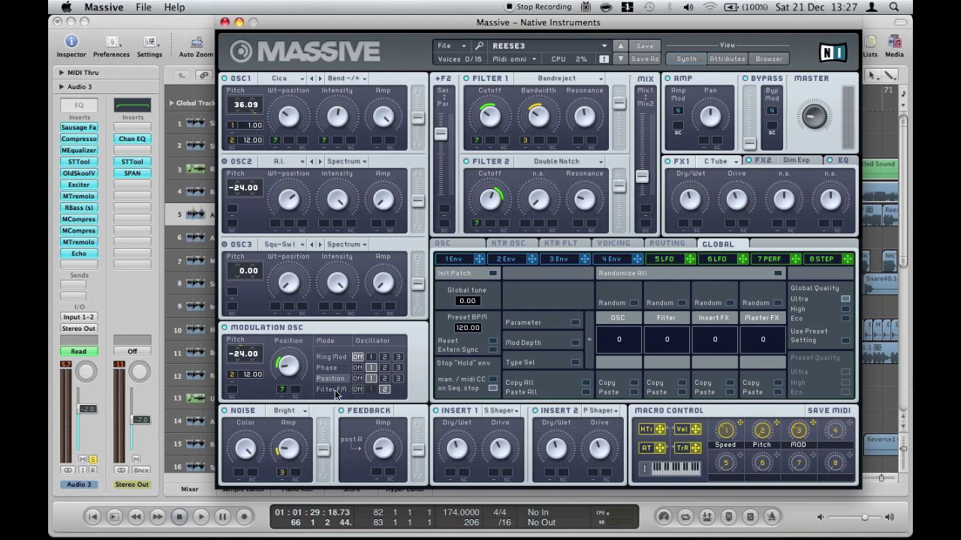
left_click(384, 390)
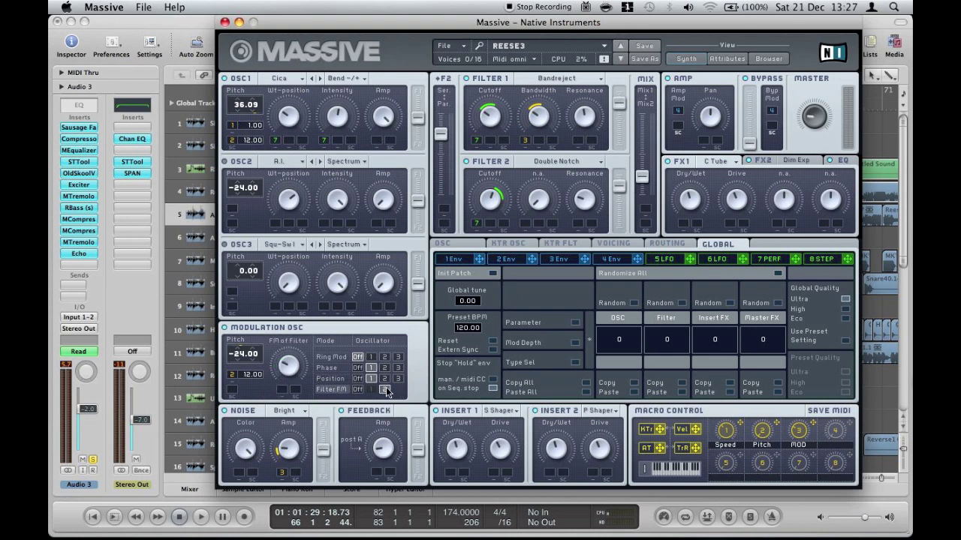
left_click(559, 167)
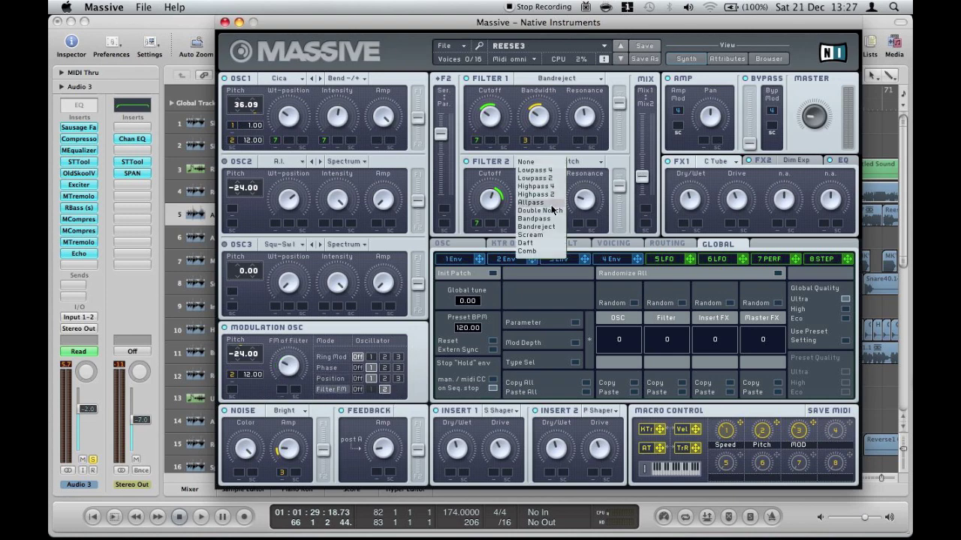
left_click(554, 216)
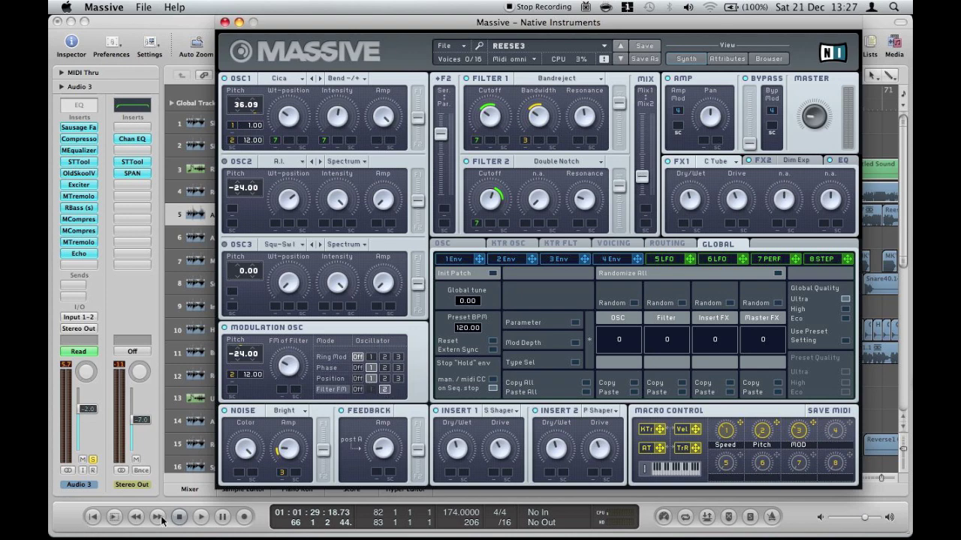
Restore Ring Mod, keep Bright noise with a slightly higher level, and leave Insert 1 on S Shaper
left_click(333, 357)
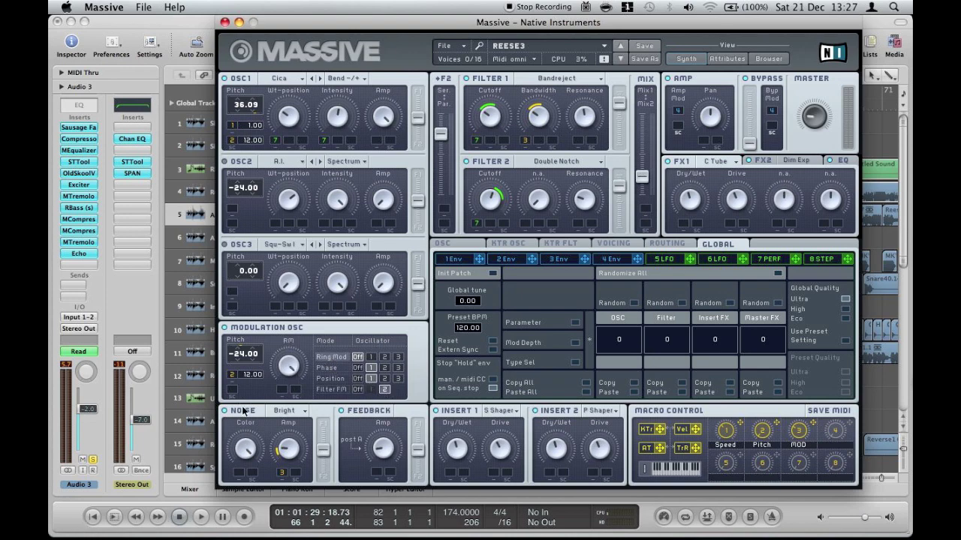
left_click(289, 411)
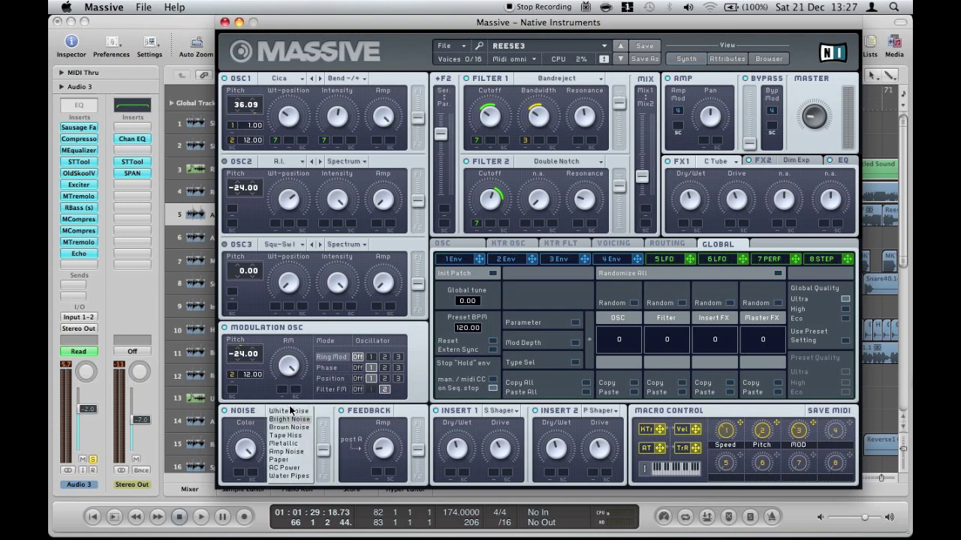
left_click(289, 419)
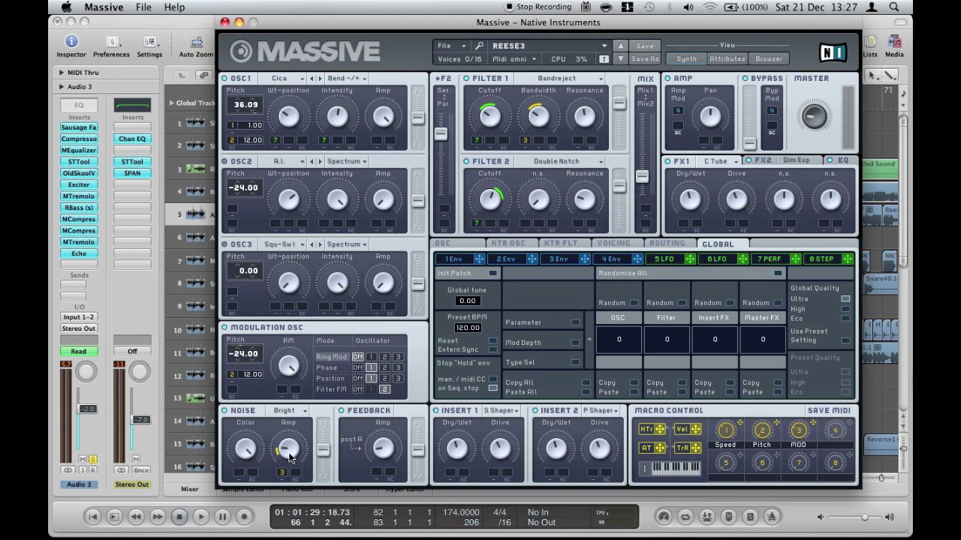
left_click_drag(290, 458, 300, 473)
left_click(508, 412)
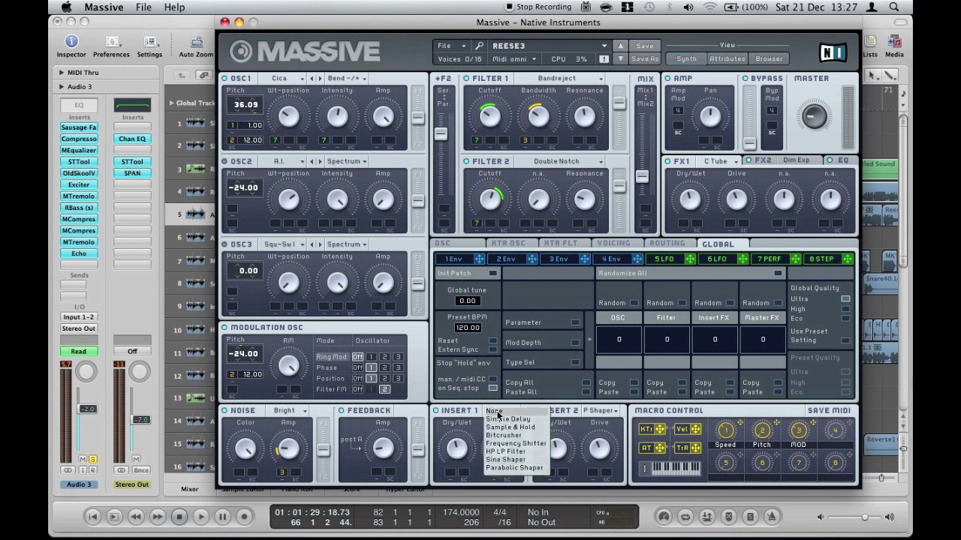
left_click(508, 412)
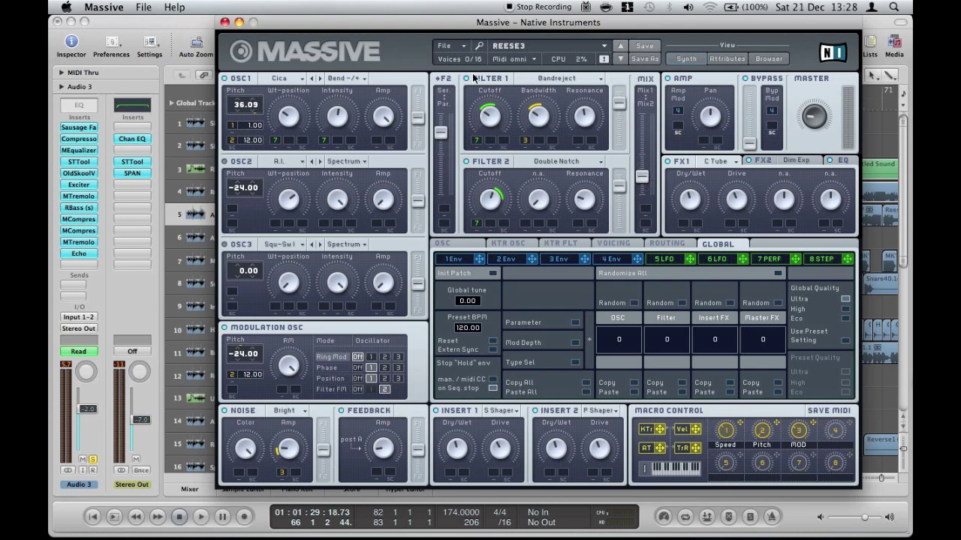
Keep filter 1 on Bandreject and raise its cutoff
left_click(537, 80)
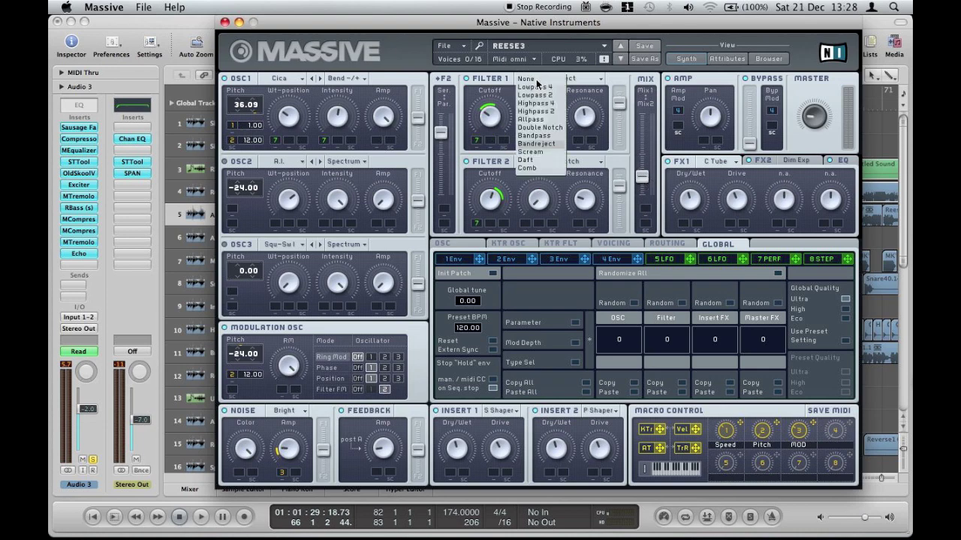
left_click(547, 144)
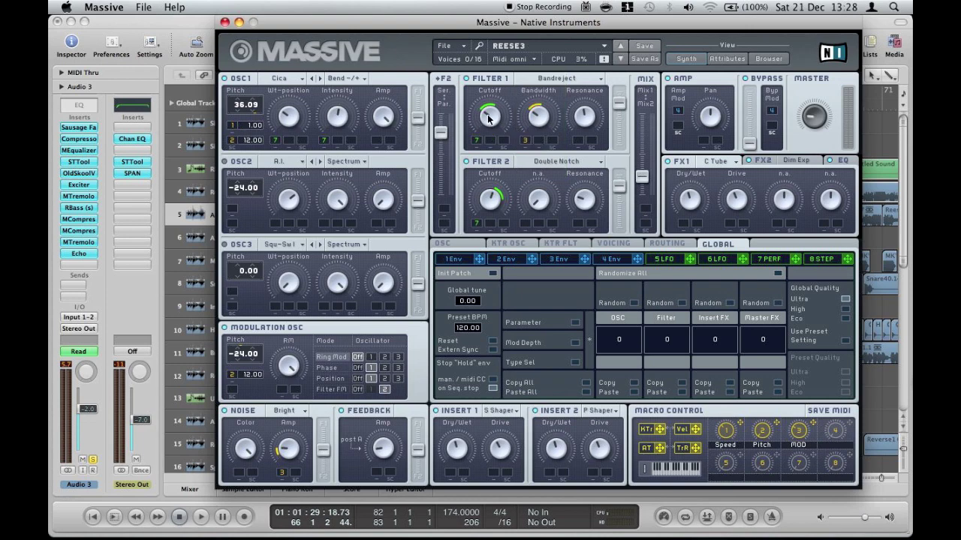
left_click_drag(489, 118, 490, 101)
Keep filter 2 on Double Notch and turn its cutoff up to about three o'clock
left_click(553, 159)
left_click(547, 211)
left_click_drag(499, 196, 490, 163)
left_click(723, 164)
Keep C Tube as FX1, look at the Dim Exp effect on FX2, then view the EQ
left_click(707, 280)
left_click(783, 161)
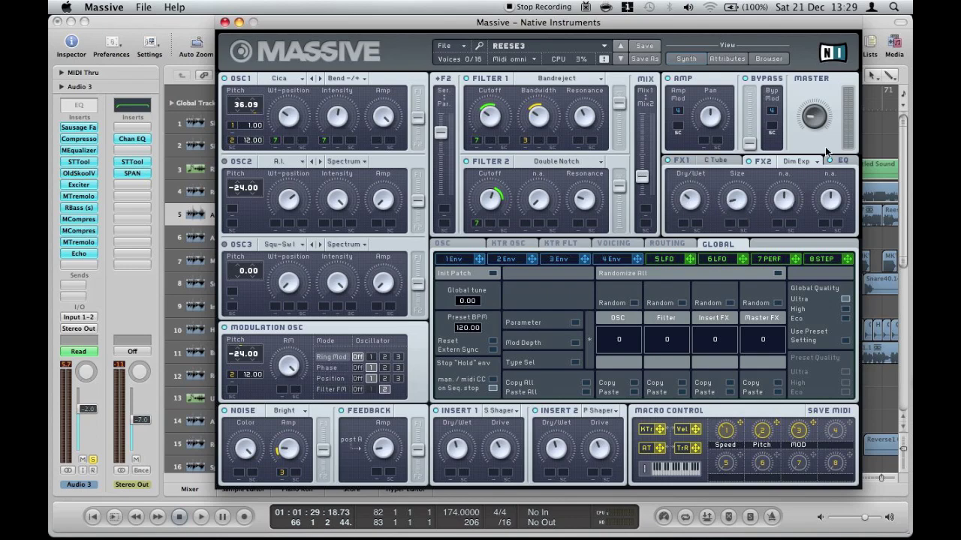
left_click(843, 163)
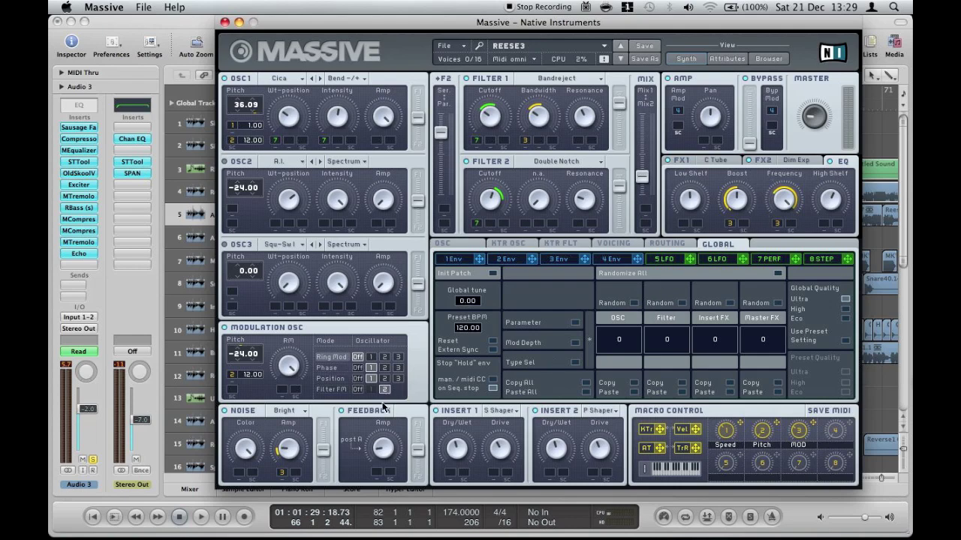
Tick Restart via Gate under Oscillator Phases on the OSC page
left_click(443, 246)
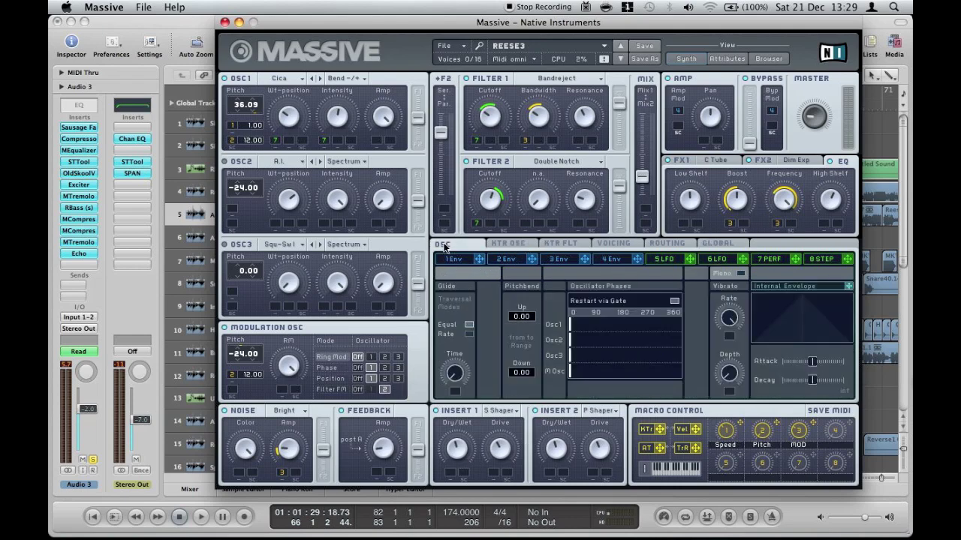
left_click(647, 304)
left_click(614, 245)
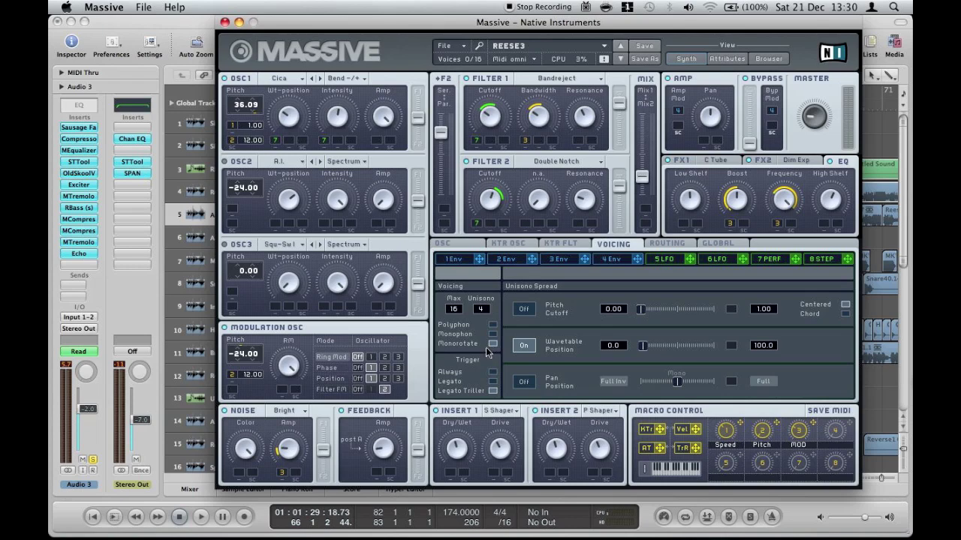
Turn the Wavetable Position unisono toggle on and display the Routing page
left_click(524, 344)
left_click(686, 244)
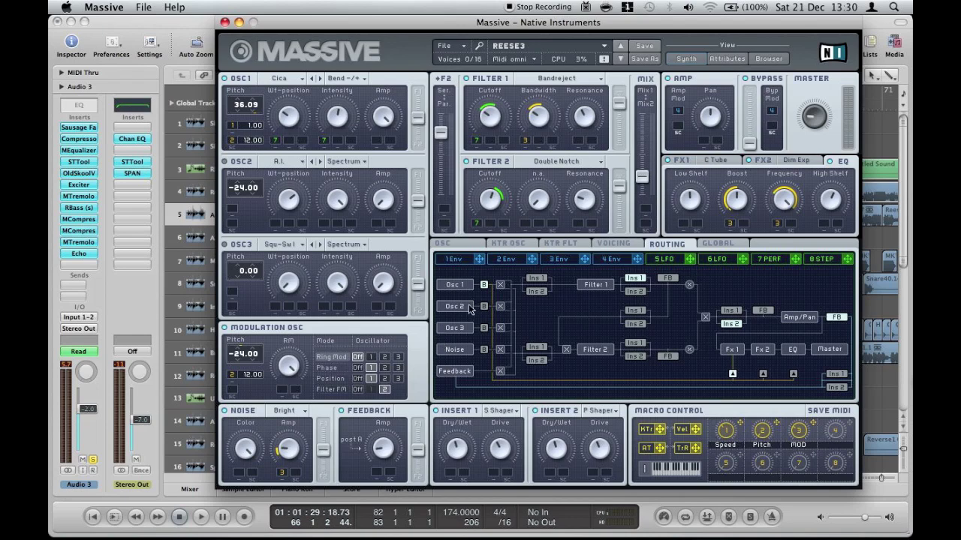
Load a curve into performer 7, route it to Filter 1 and Filter 2 cutoff, and set the modulation oscillator to Position
left_click(765, 259)
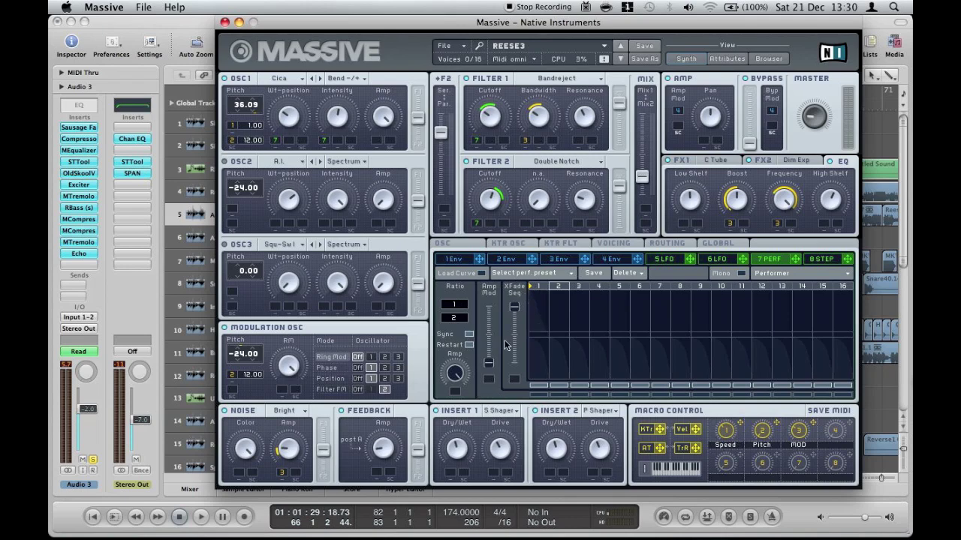
left_click(464, 277)
left_click_drag(796, 259, 474, 144)
left_click_drag(795, 261, 474, 225)
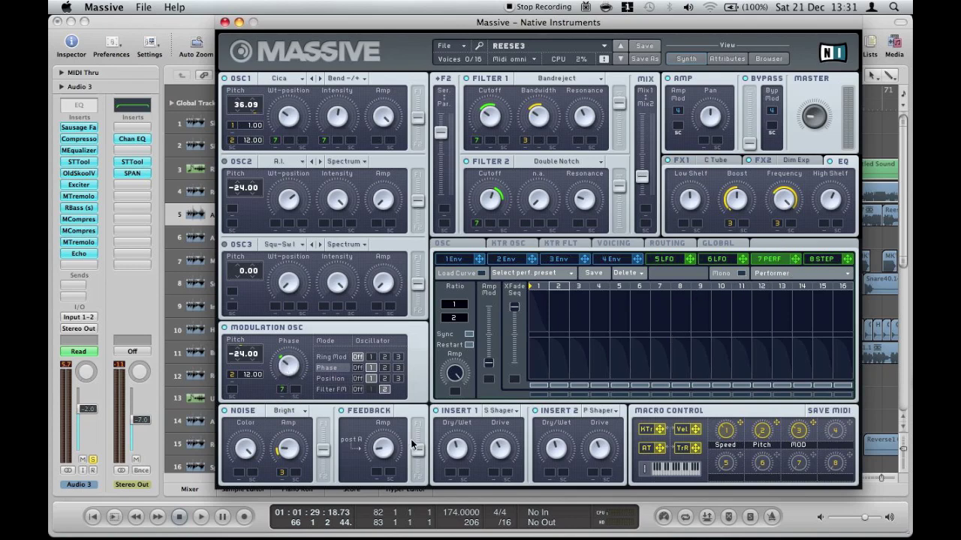
left_click(334, 378)
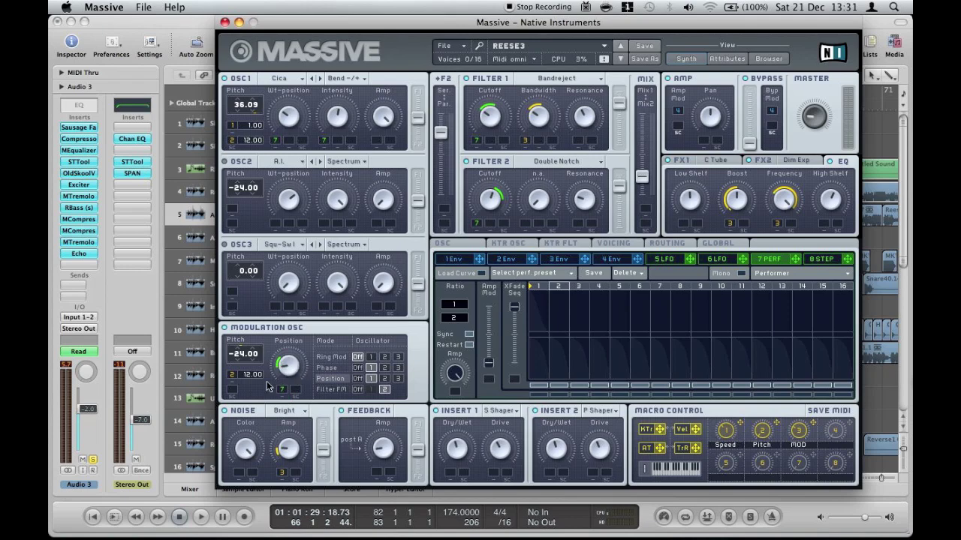
Turn on the modulation oscillator's Filter FM row so it modulates filter 2
left_click(324, 390)
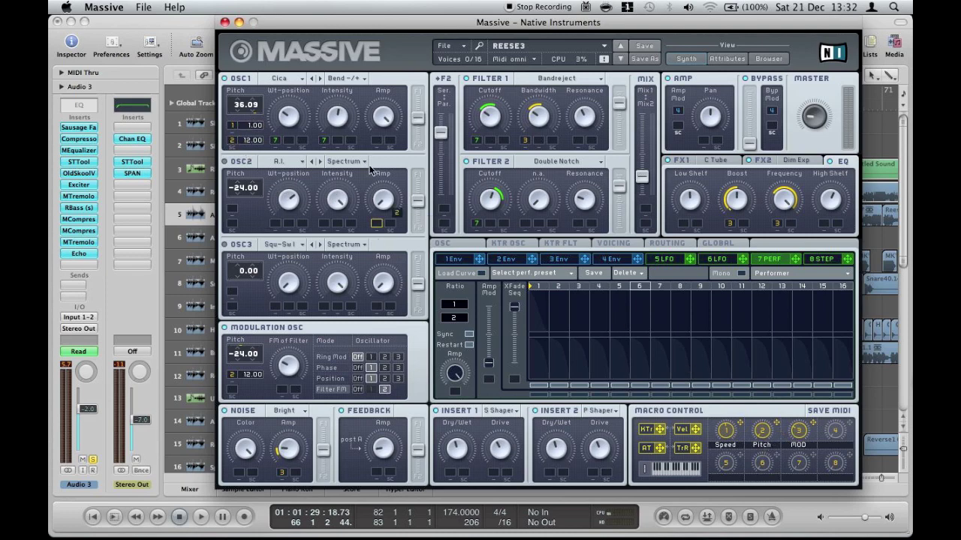
Assign macro 2 (Pitch) to OSC1 pitch at 12.00 and fine-tune the modulation oscillator's pitch amount
left_click_drag(242, 132, 241, 135)
left_click_drag(229, 377, 267, 354)
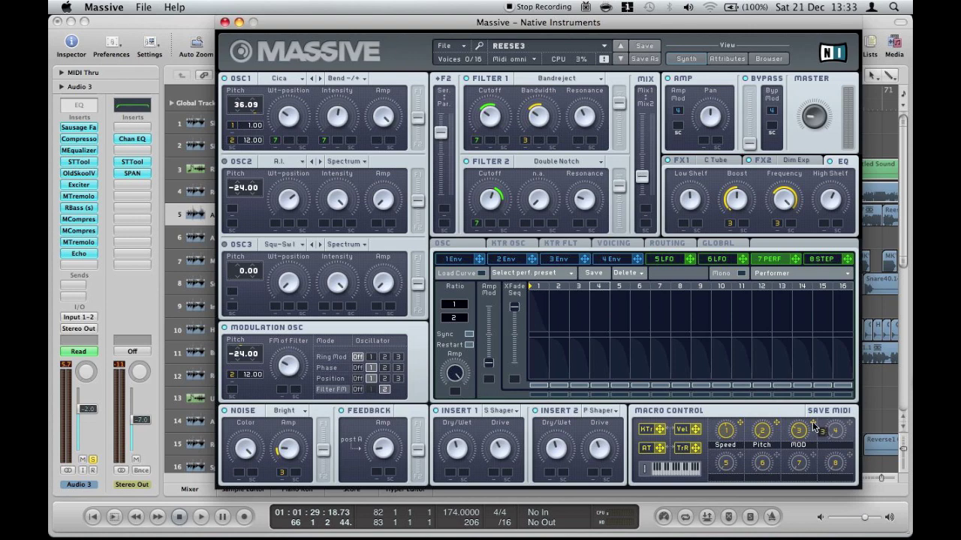
Assign macro 3 to EQ boost, EQ frequency, another target and noise level; set Ring Mod
left_click_drag(814, 427, 726, 227)
left_click_drag(814, 424, 777, 224)
left_click_drag(815, 426, 533, 143)
left_click(331, 358)
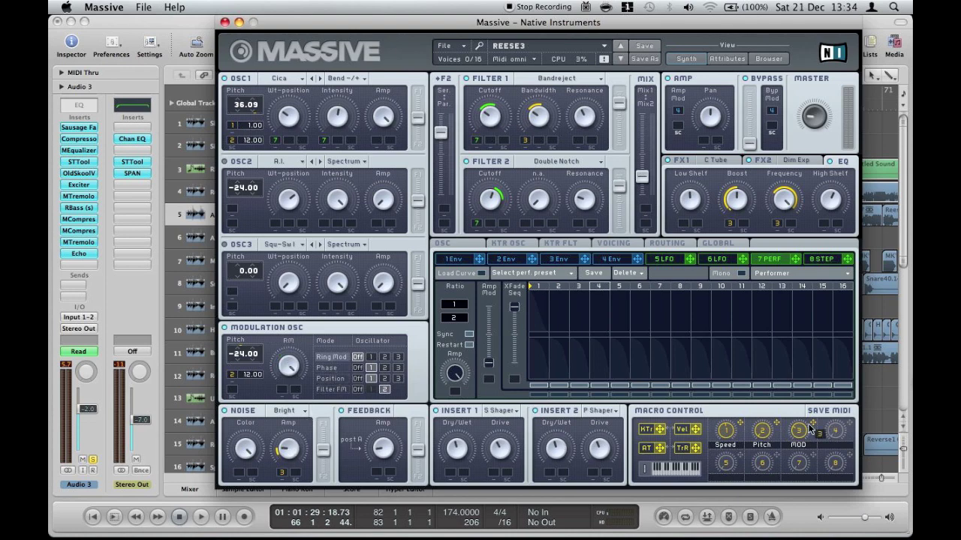
left_click_drag(815, 429, 278, 463)
Close the Massive window to return to the Sinistasis condensed arrangement
left_click(225, 22)
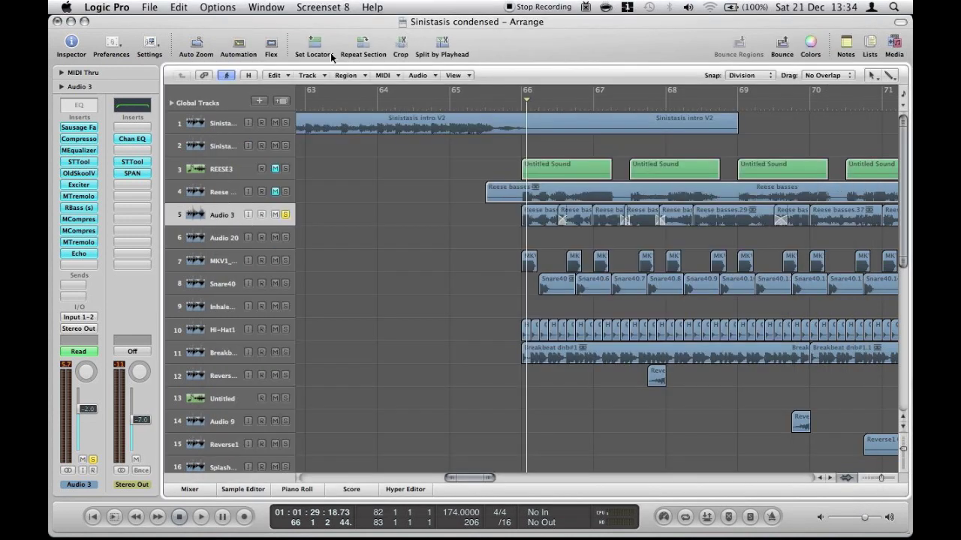
Solo the Audio 3 bass and play it back from just before bar 66
mouse_move(420, 536)
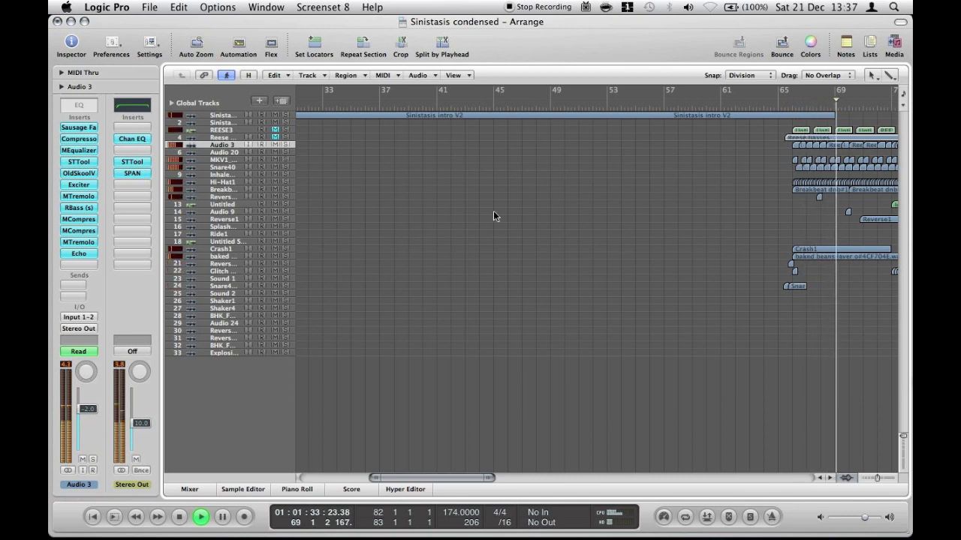
key("space")
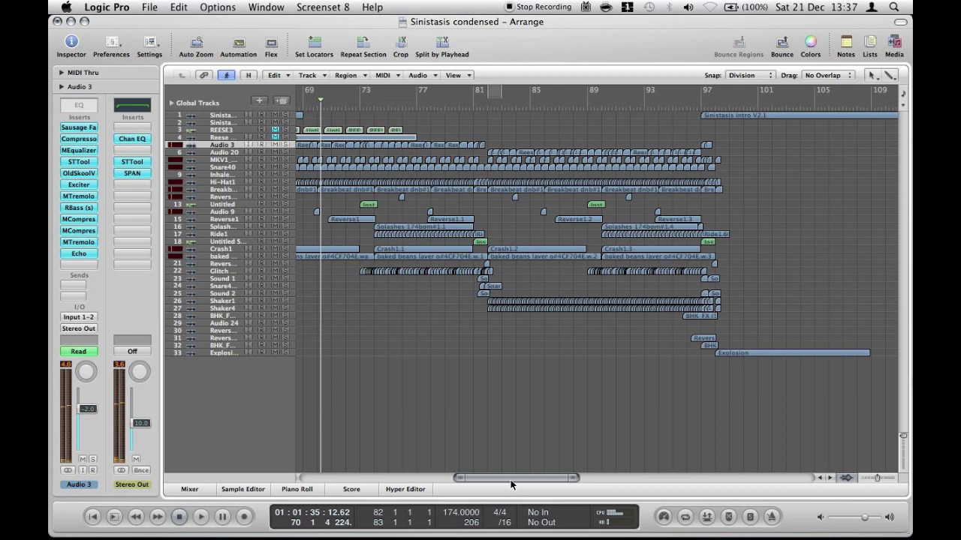
left_click_drag(511, 478, 491, 476)
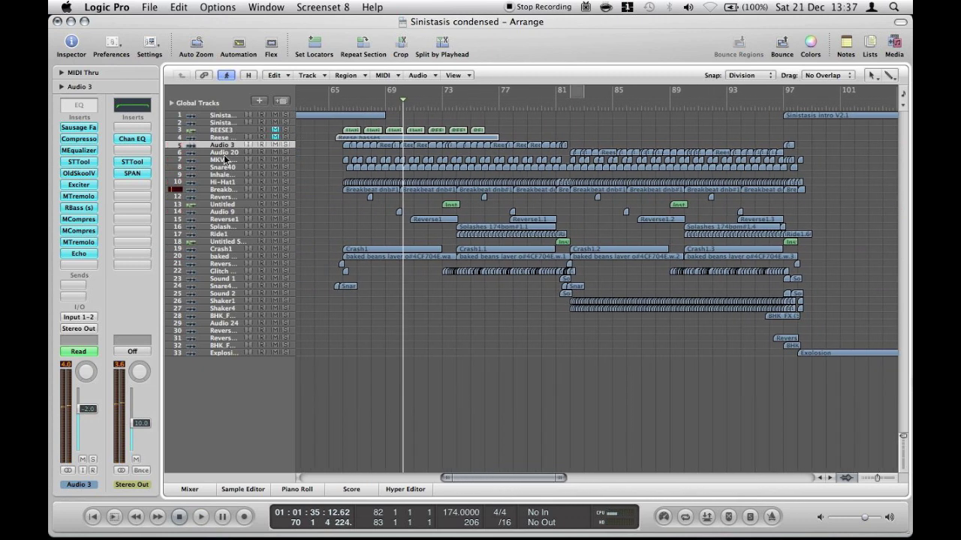
left_click(284, 144)
mouse_move(454, 478)
left_mouse_down()
mouse_move(487, 479)
mouse_move(461, 476)
left_mouse_up()
left_click(536, 108)
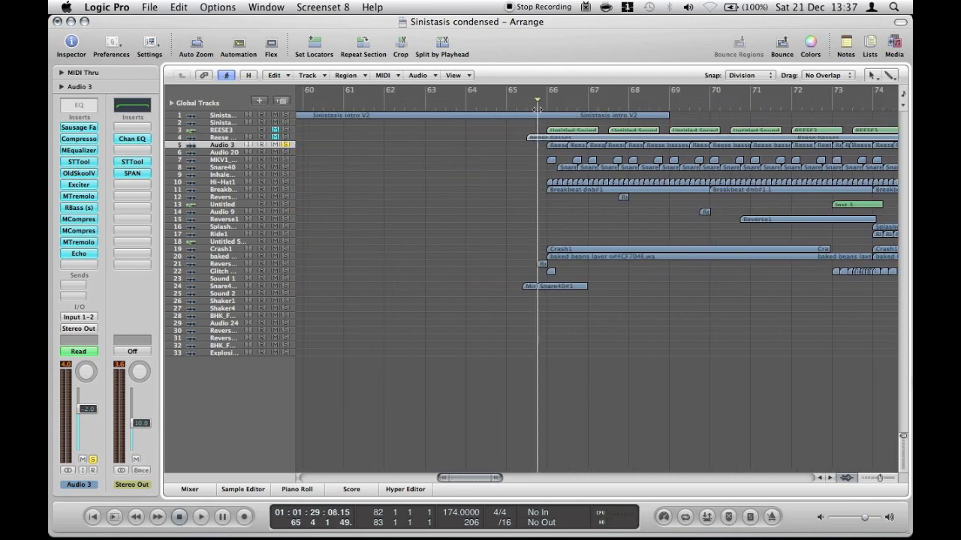
key("space")
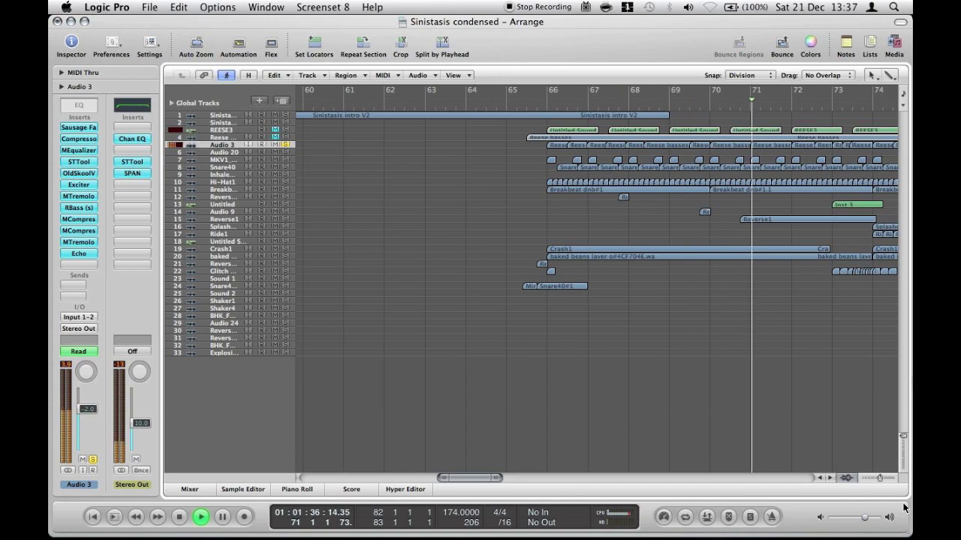
Make the track rows taller and stop playback
left_click(904, 459)
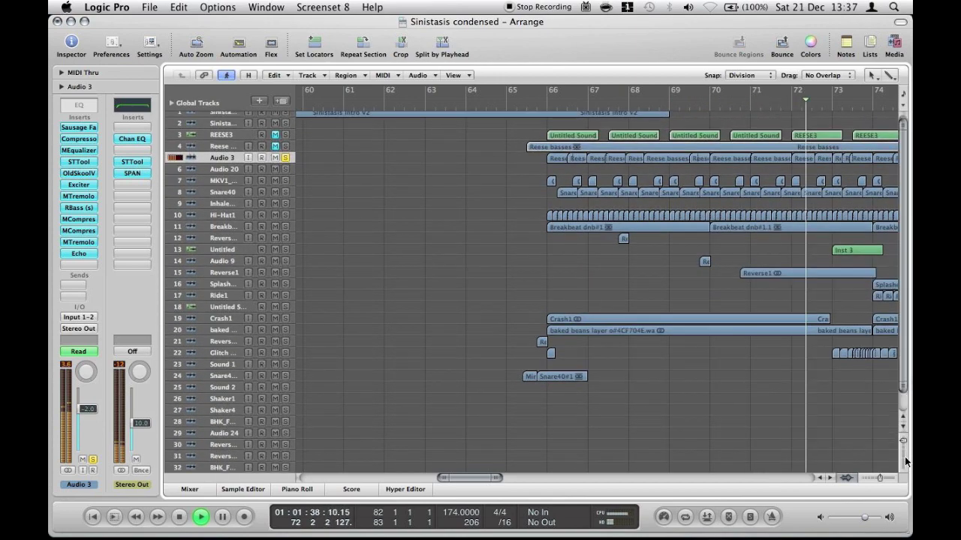
key("space")
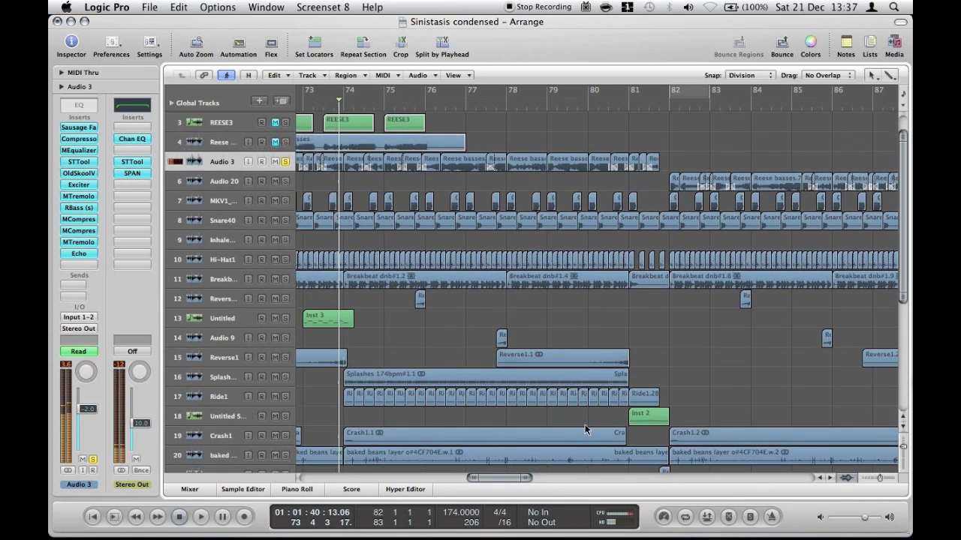
left_click_drag(495, 478, 473, 475)
Solo REESE3, mute Audio 3, and play a test note with Musical Typing
left_click(211, 122)
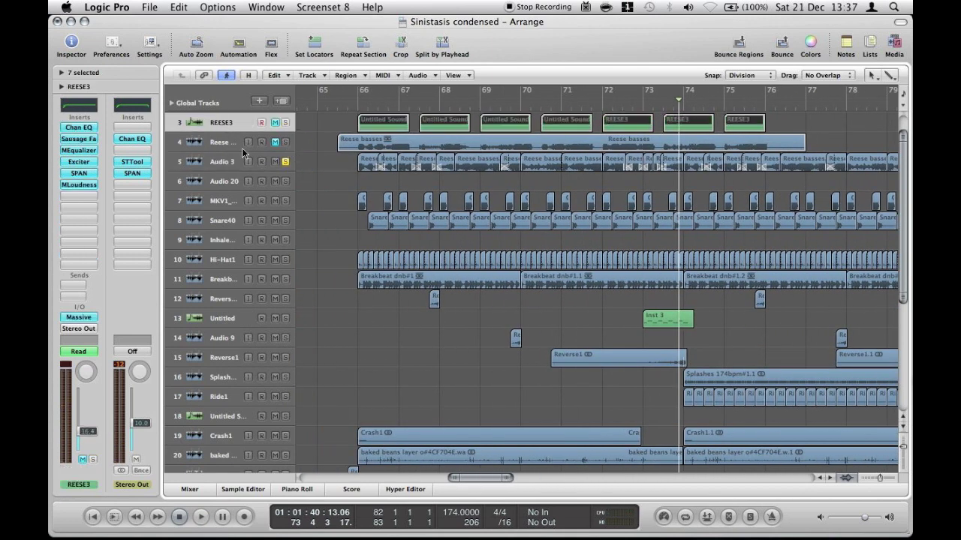
left_click(275, 122)
left_click(274, 160)
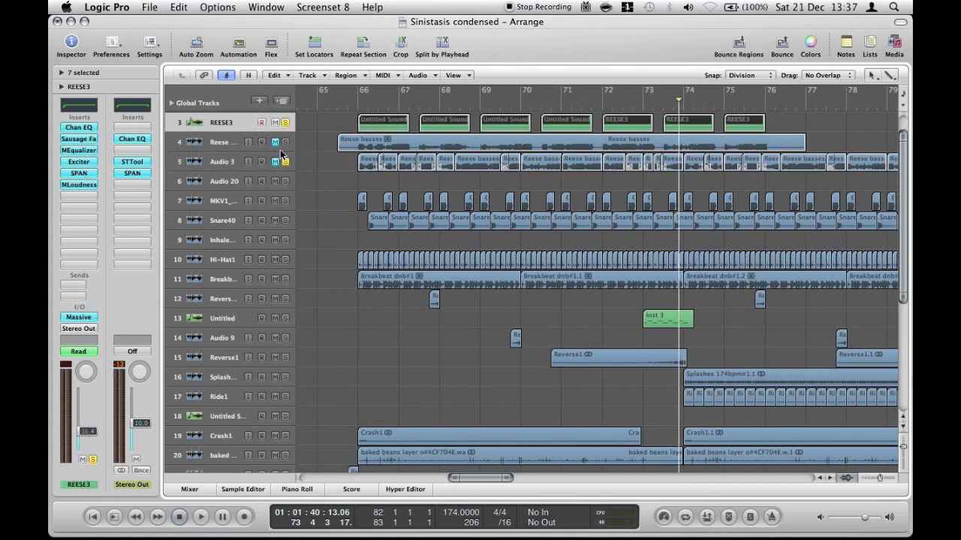
key("super+k")
key("a")
key("a")
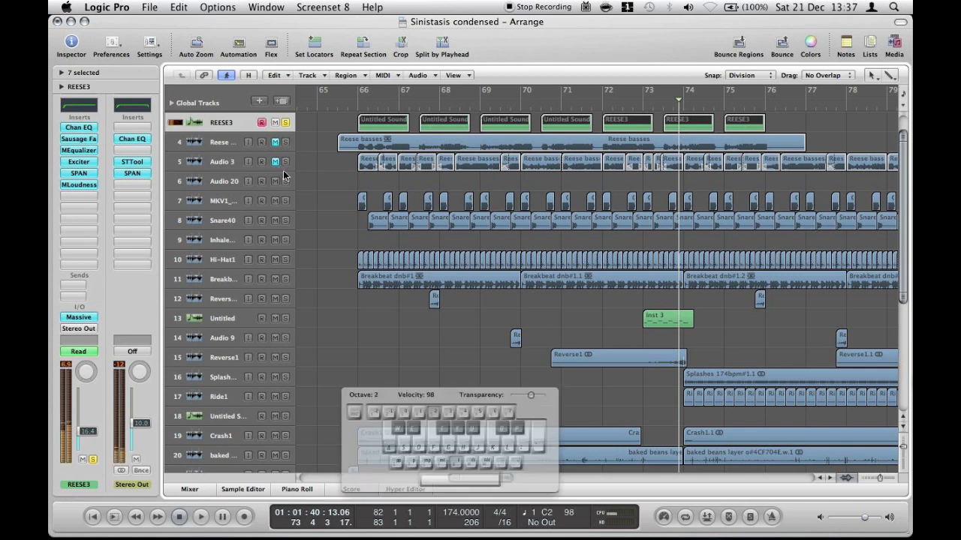
Open the Massive synth on REESE3, reposition its window, then close it
left_click(78, 318)
left_click_drag(229, 48, 272, 16)
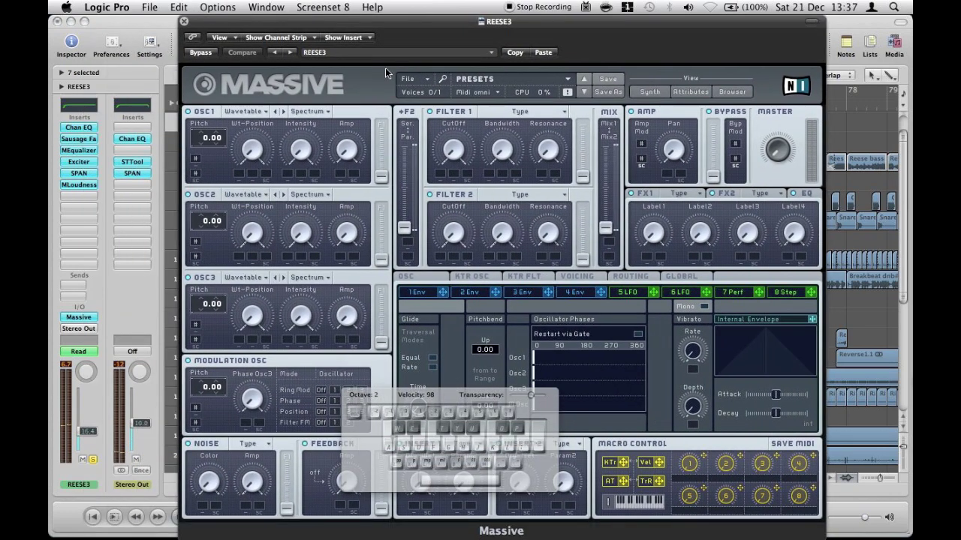
left_click(183, 22)
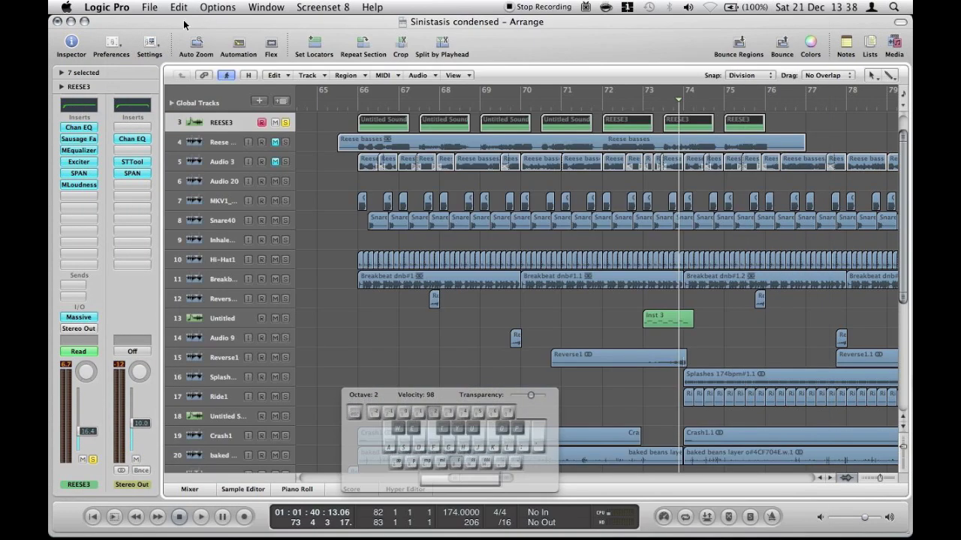
Check the Channel EQ, then set Sausage Fattener Fatness to 33% and Color to about 69.5%
left_click(80, 129)
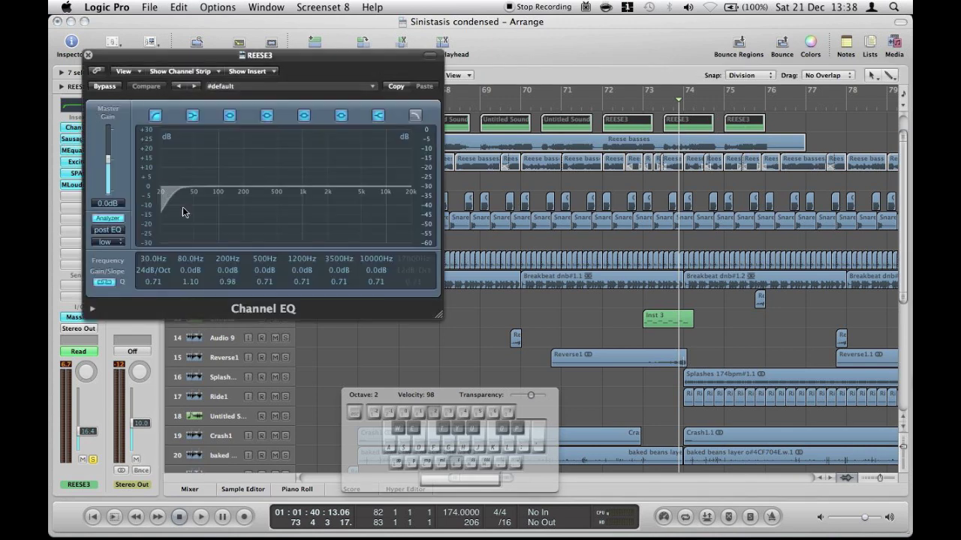
left_click(88, 57)
left_click(74, 140)
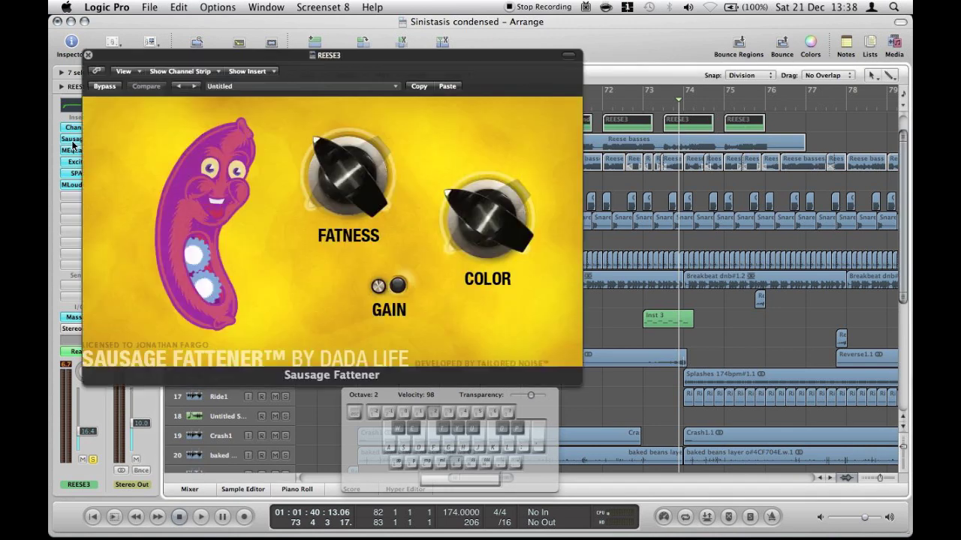
left_click_drag(365, 172, 366, 177)
left_click_drag(493, 235, 493, 235)
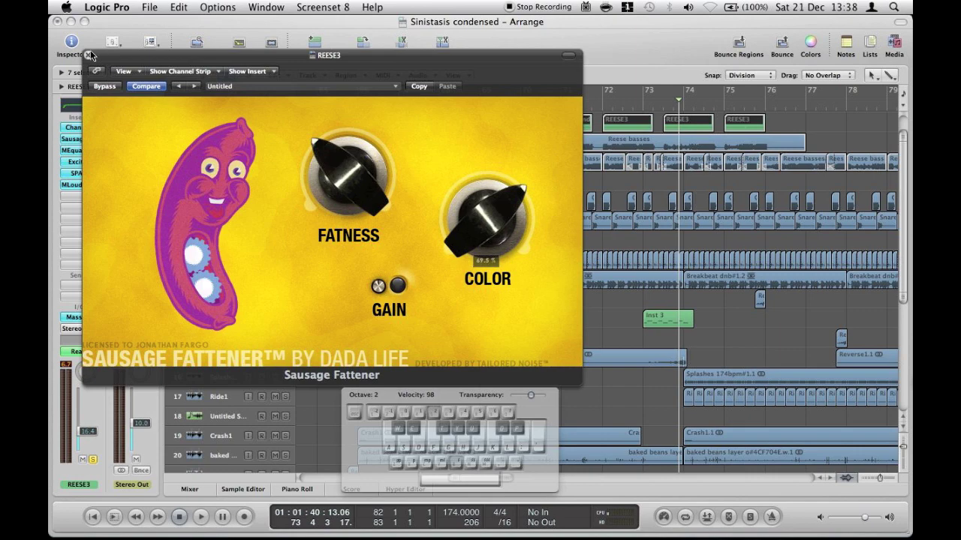
left_click(88, 56)
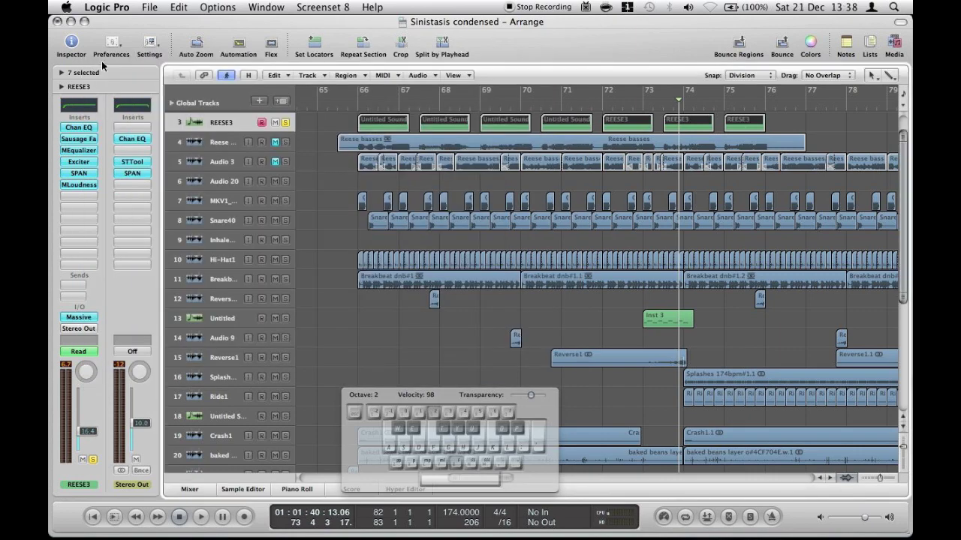
Inspect the MEqualizer settings and close its window
left_click(79, 151)
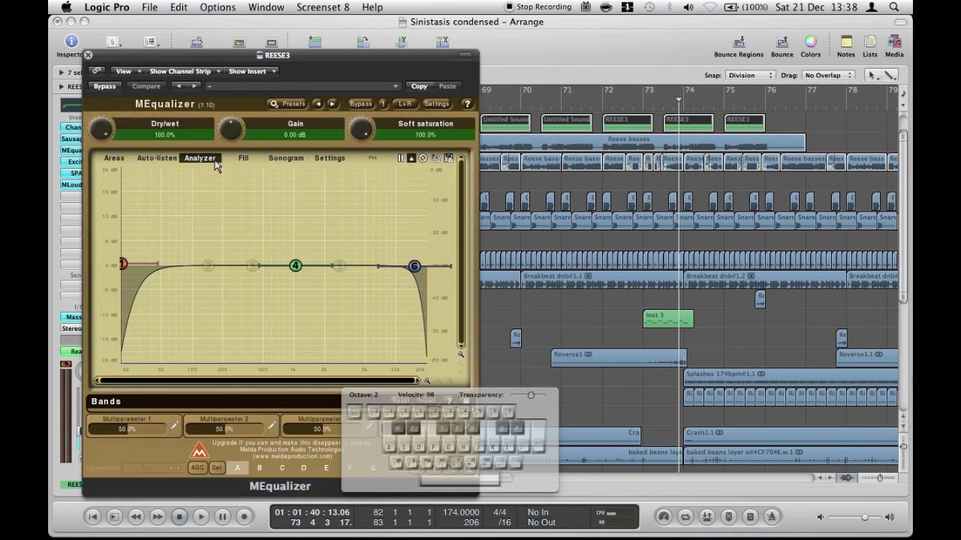
left_click_drag(219, 52, 417, 90)
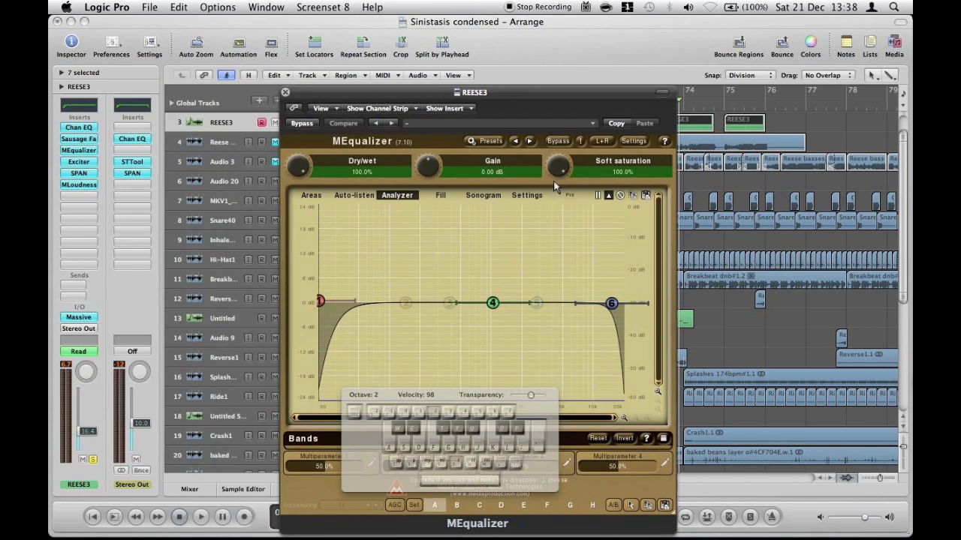
left_click(285, 93)
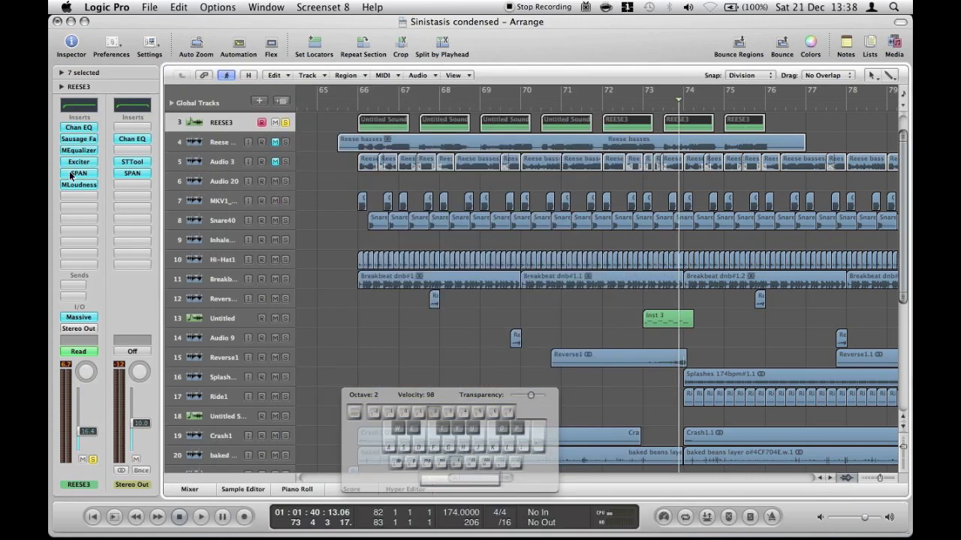
Toggle the Exciter's Color 1 off and on, compare settings, then check the SPAN analyser
left_click(75, 162)
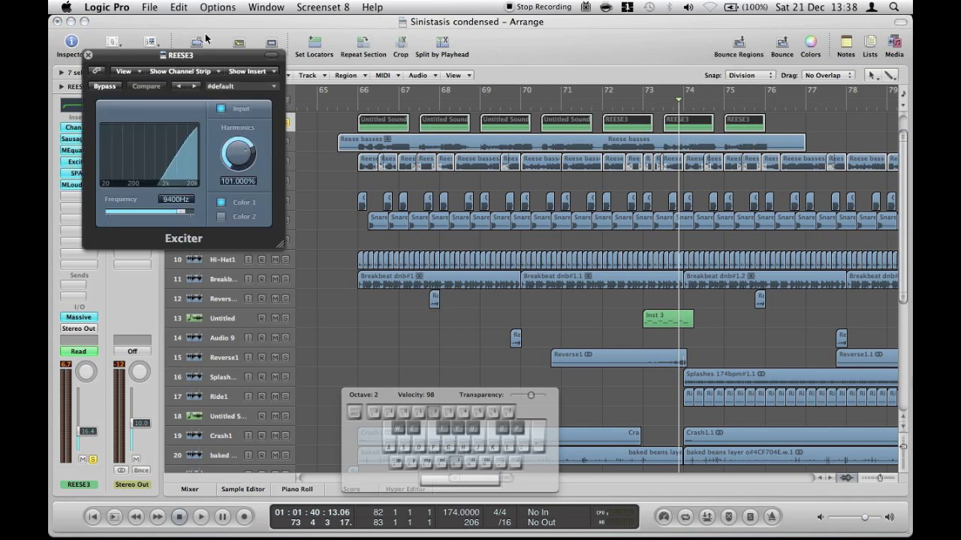
left_click_drag(201, 52, 441, 101)
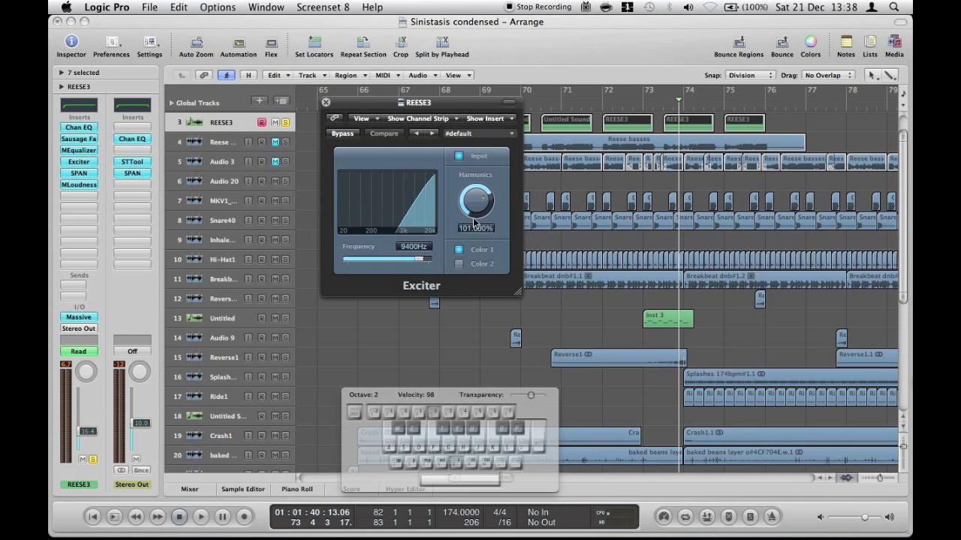
left_click(458, 251)
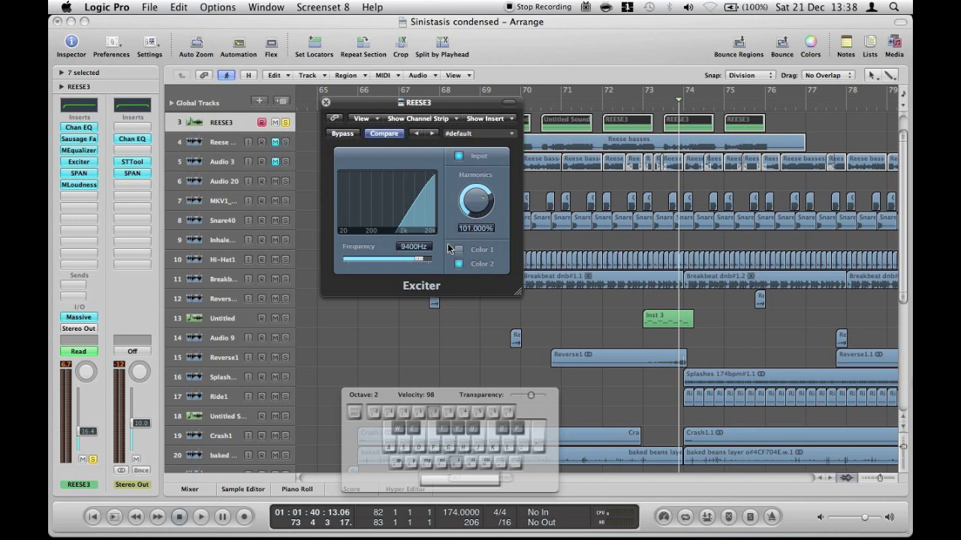
left_click(457, 251)
left_click(373, 137)
left_click(326, 103)
left_click(74, 176)
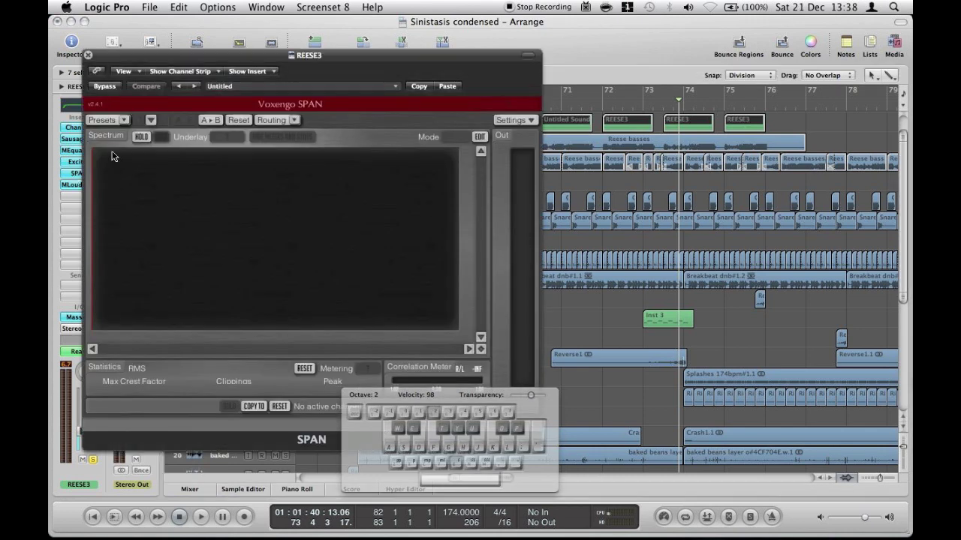
left_click(88, 59)
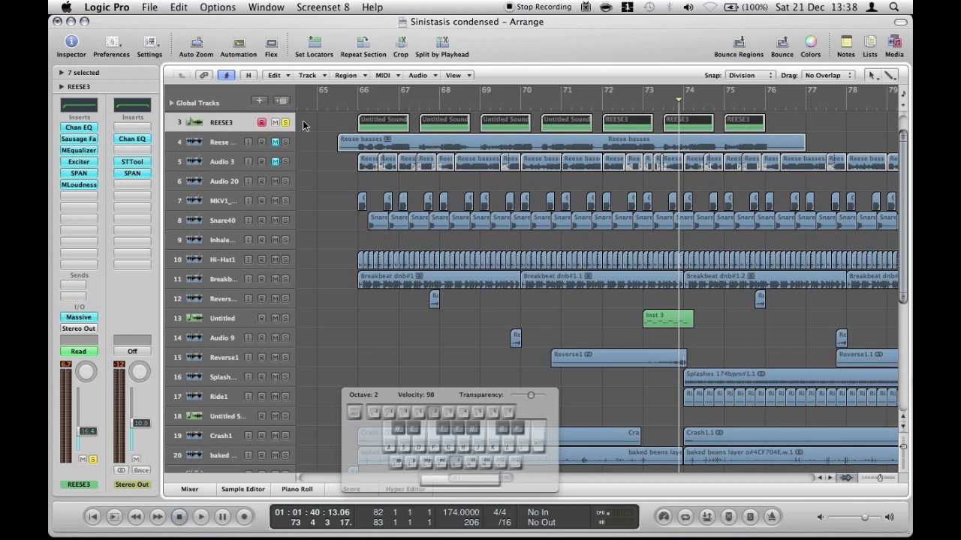
Move the playhead before bar 66, close Musical Typing, and show all tracks' automation lanes
left_click(353, 101)
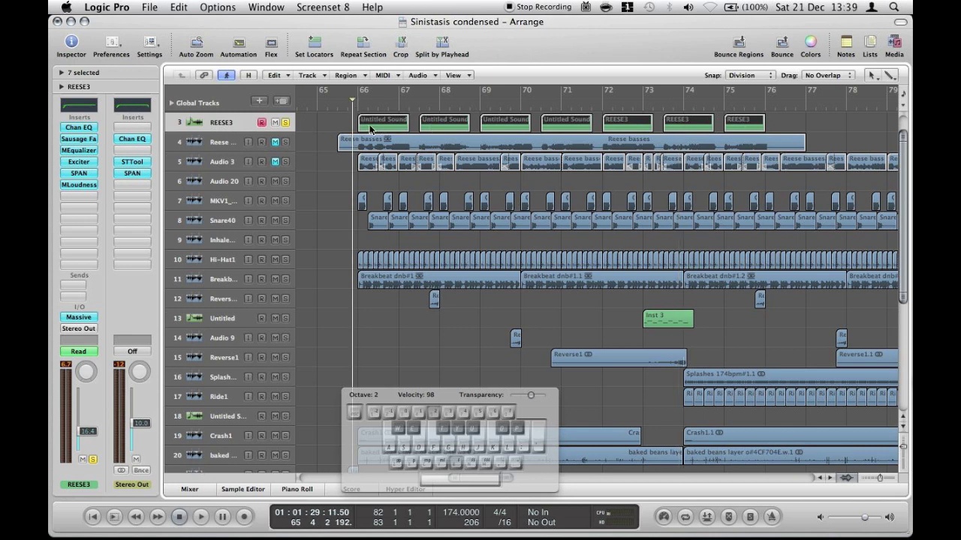
key("Caps_Lock")
key("a")
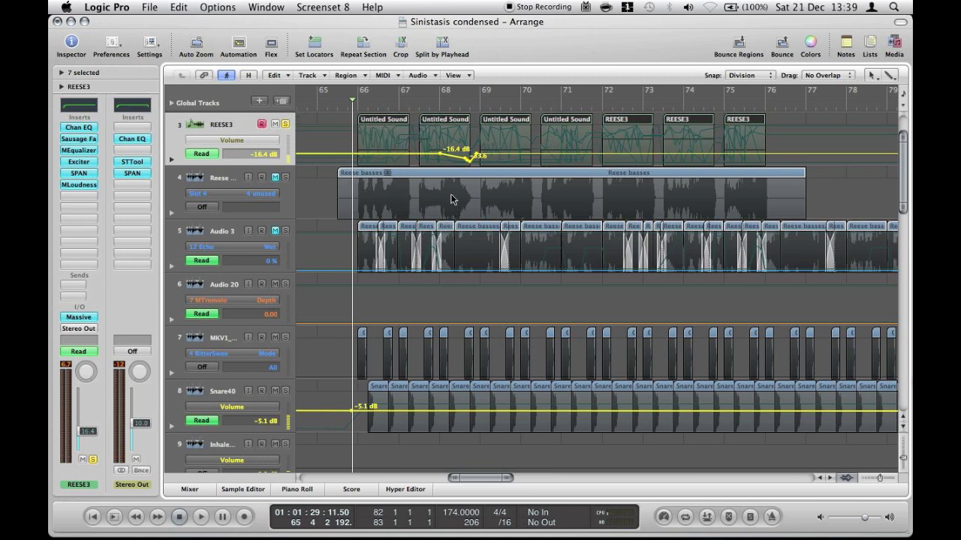
left_click(262, 142)
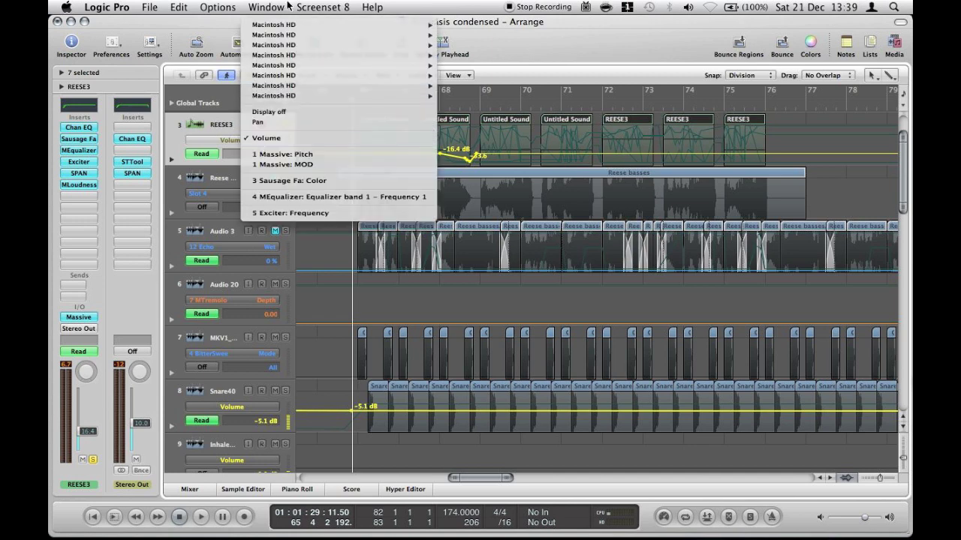
Switch REESE3's automation lane from Massive Pitch to Massive MOD, framing bars 63–69
left_click(278, 155)
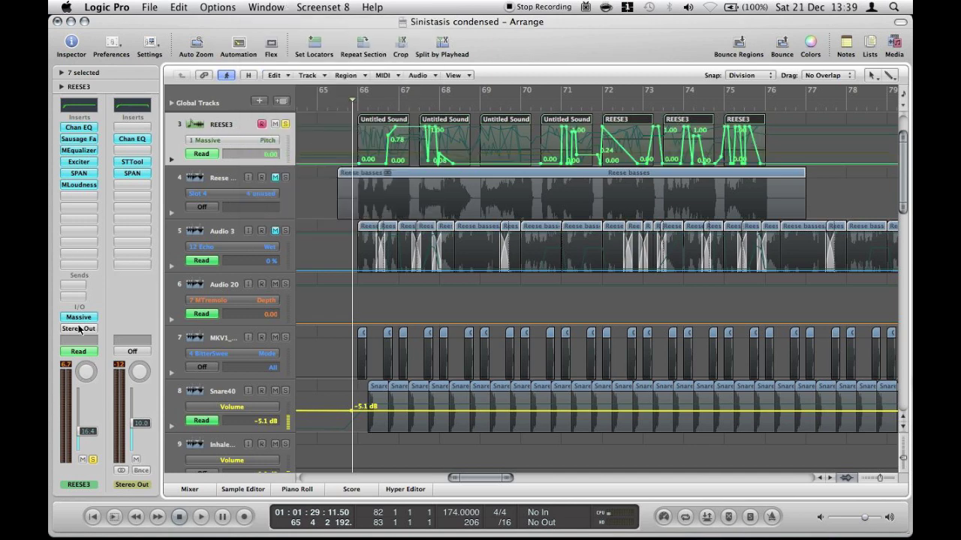
left_click(78, 318)
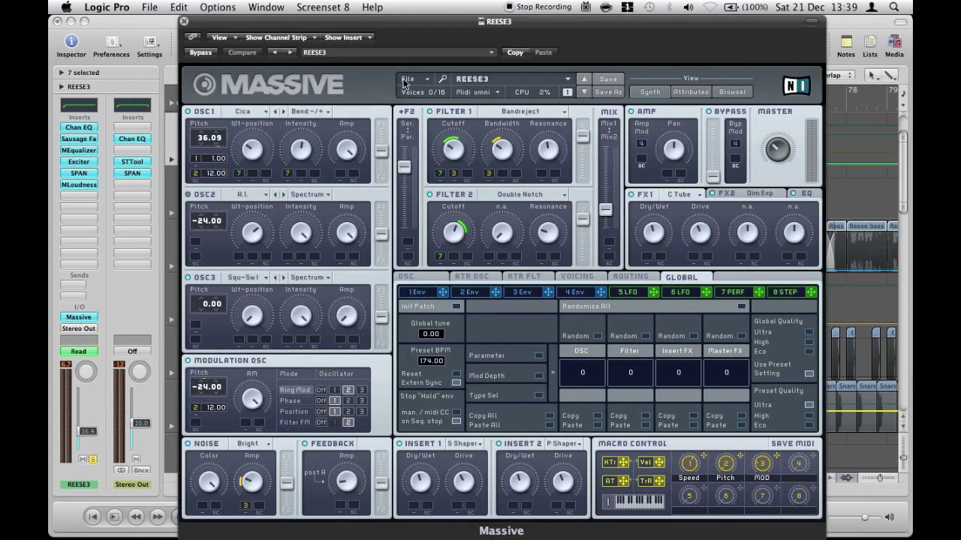
left_click(184, 21)
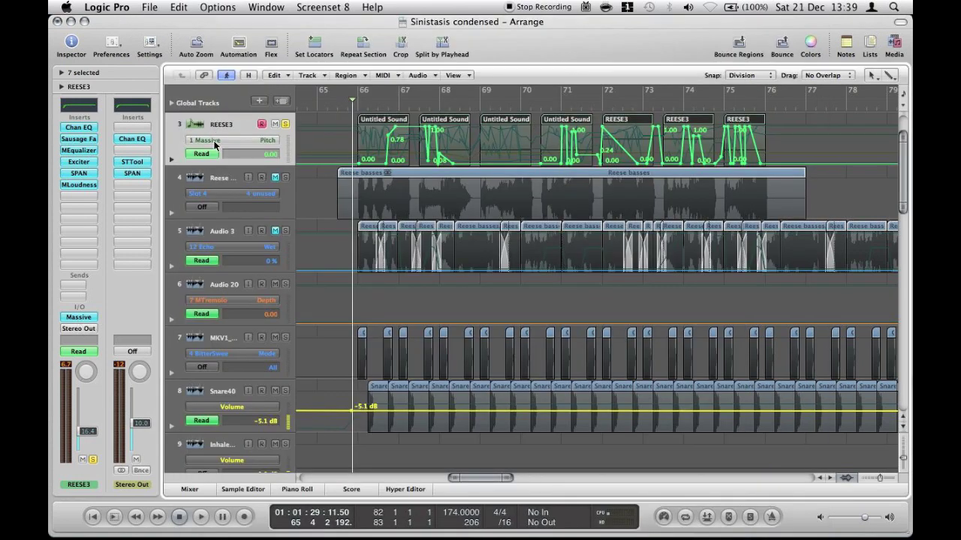
left_click(215, 142)
left_click(229, 148)
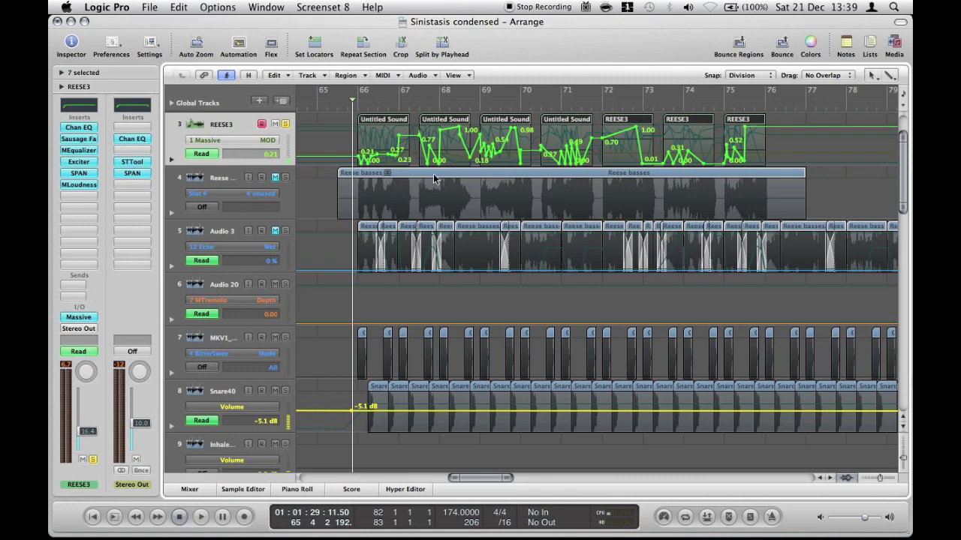
left_click(78, 317)
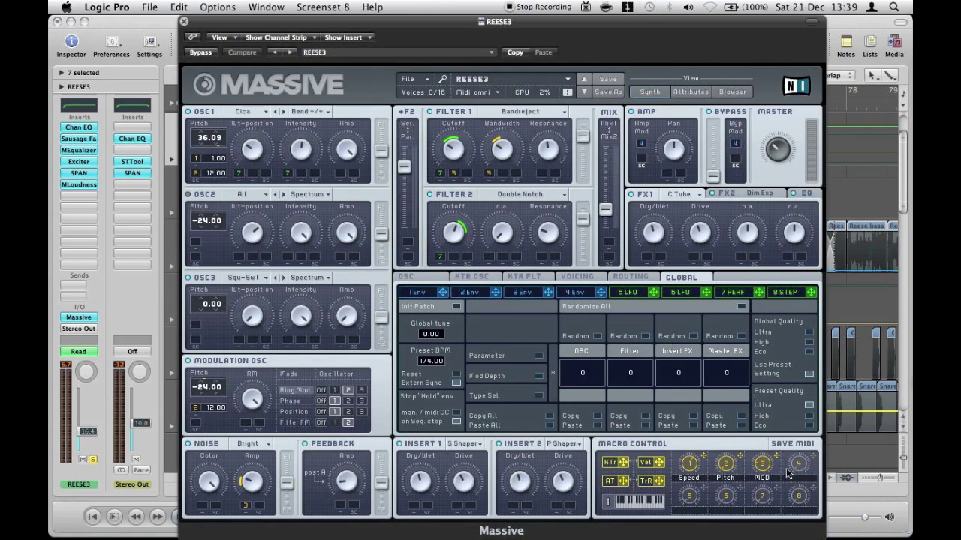
left_click(183, 21)
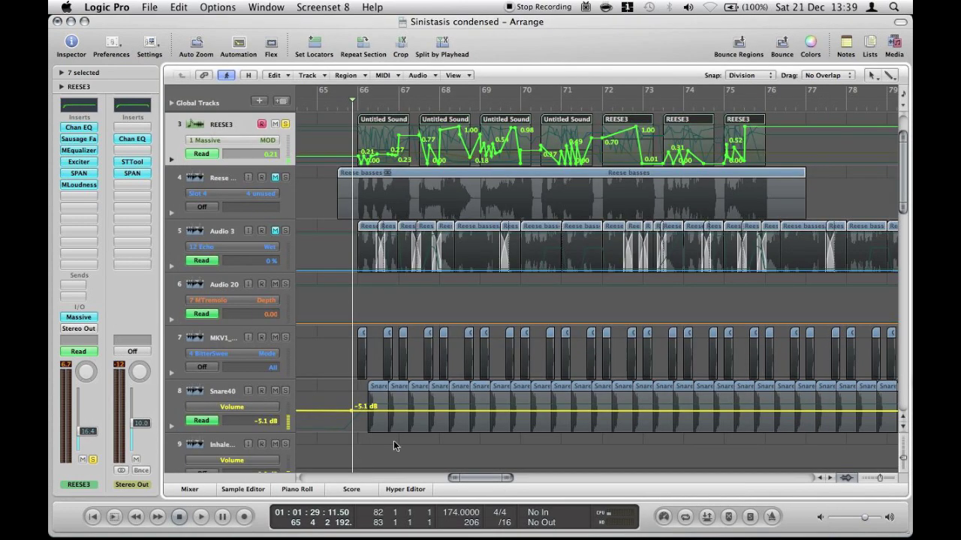
left_click_drag(450, 478, 477, 481)
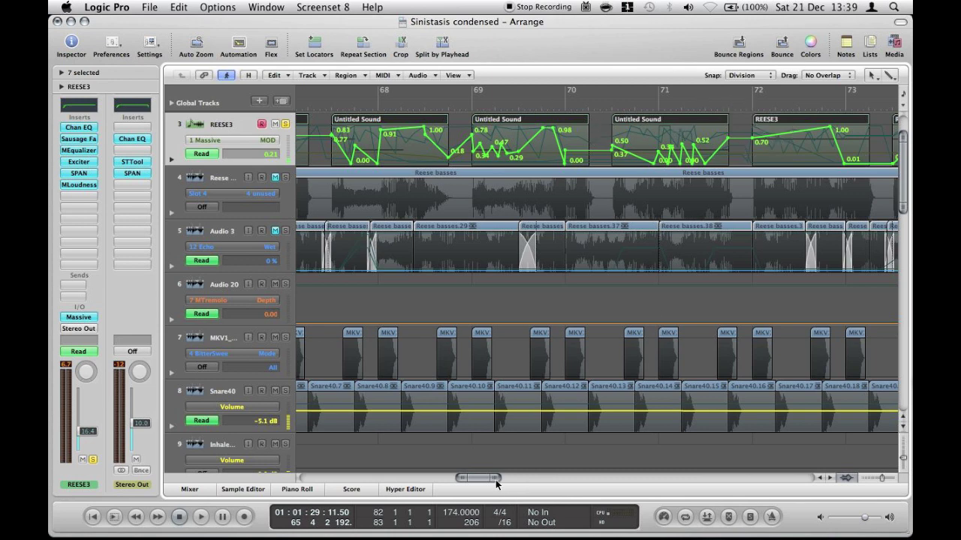
mouse_move(478, 479)
left_mouse_down()
mouse_move(473, 486)
mouse_move(501, 481)
mouse_move(452, 478)
mouse_move(463, 478)
left_mouse_up()
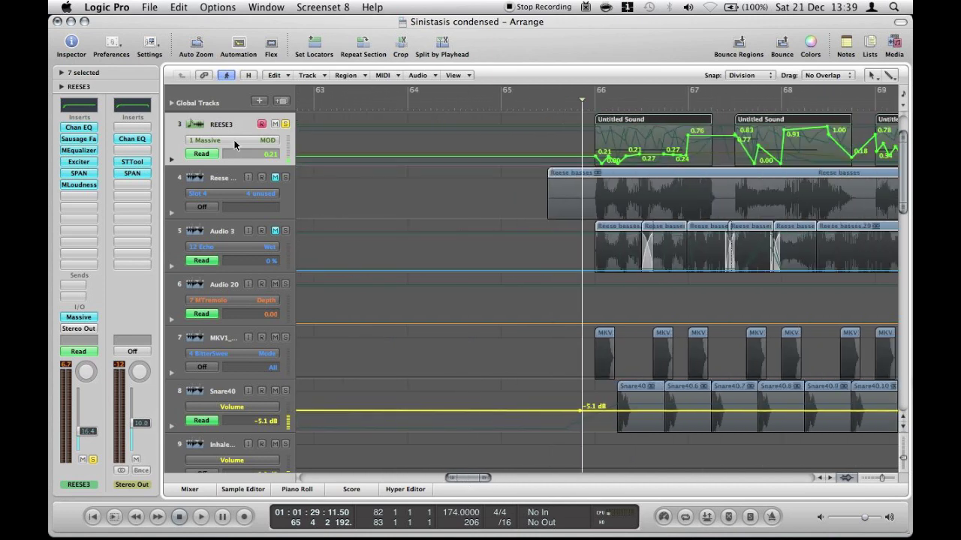
Show REESE3's Sausage Fattener Color automation and check the MEqualizer and Fattener windows
left_click(232, 143)
left_click(252, 155)
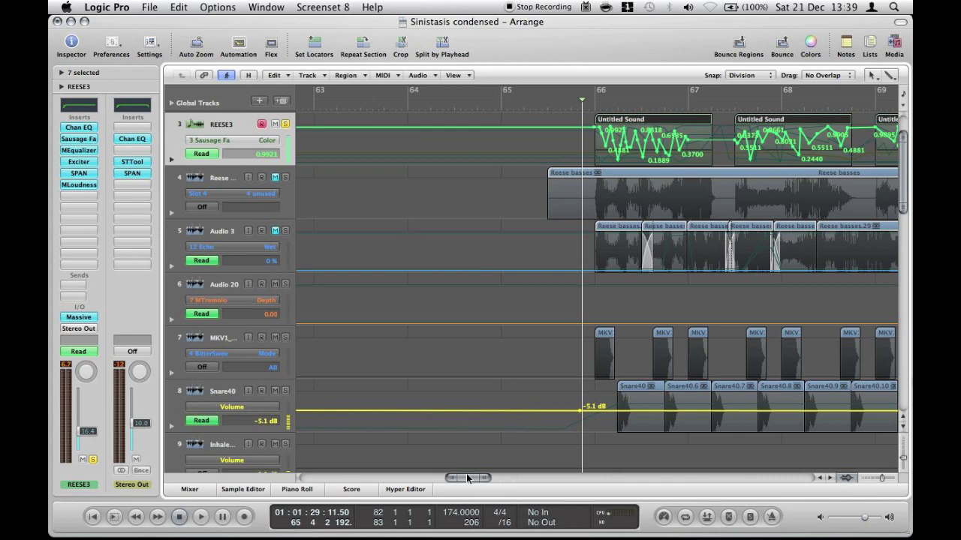
left_click_drag(466, 478, 470, 477)
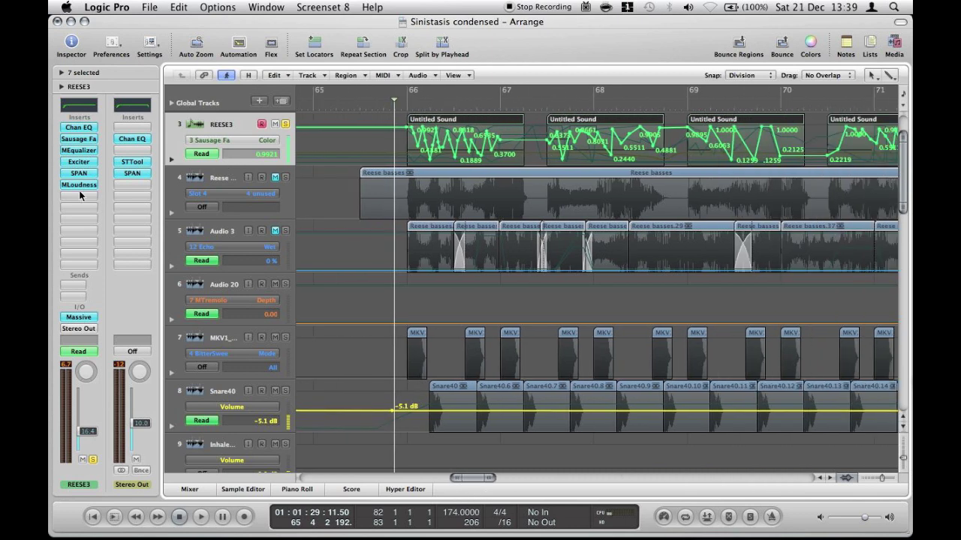
left_click(83, 151)
left_click(79, 139)
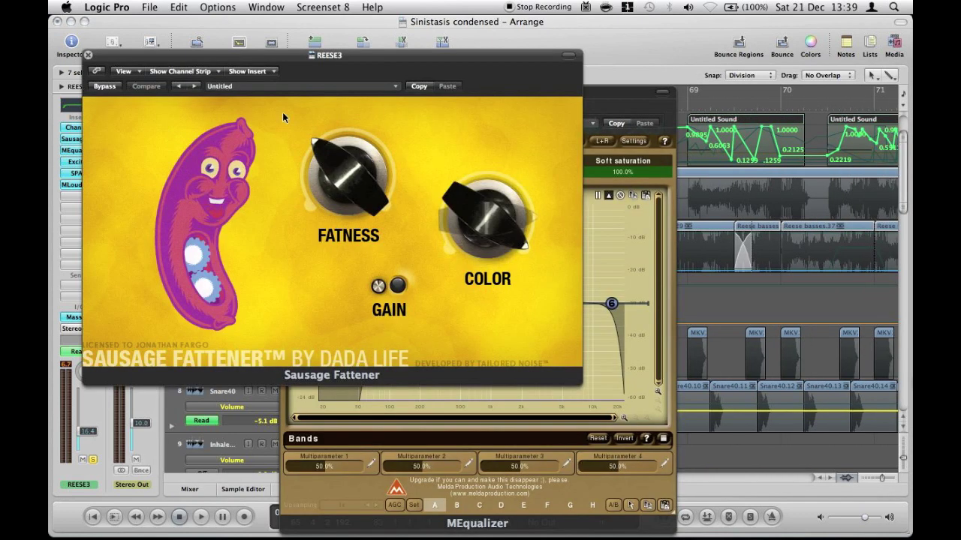
left_click(88, 55)
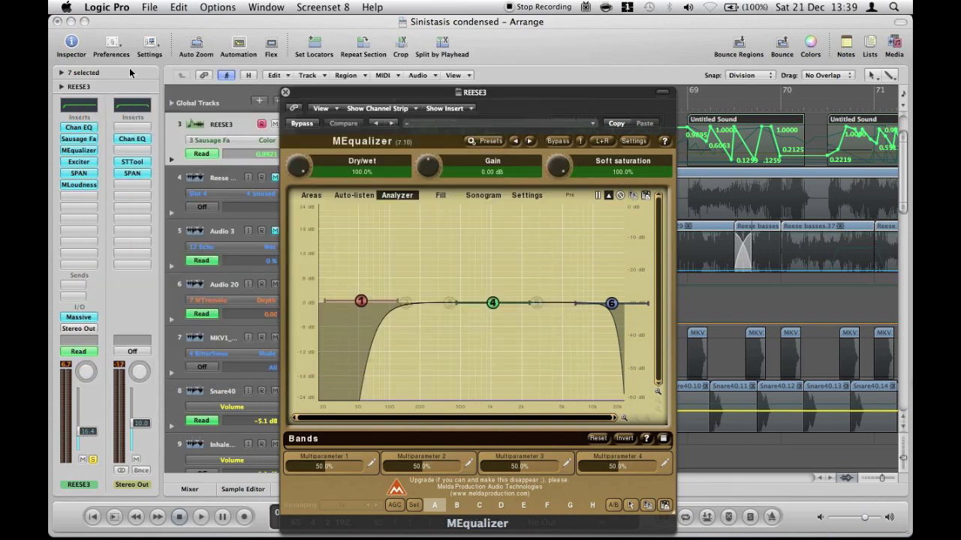
left_click(284, 92)
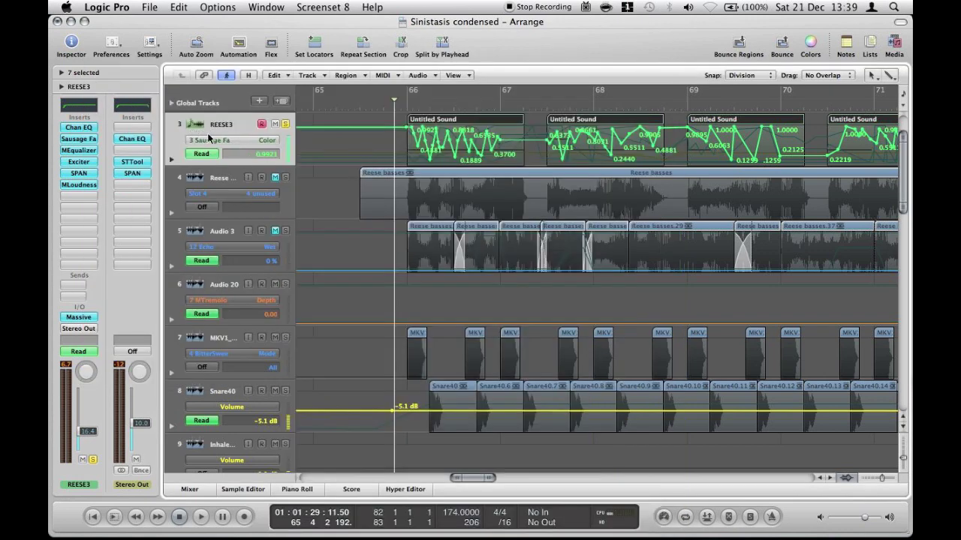
Switch the lane to MEqualizer band 1 frequency automation and play it back briefly
left_click(233, 142)
left_click(239, 153)
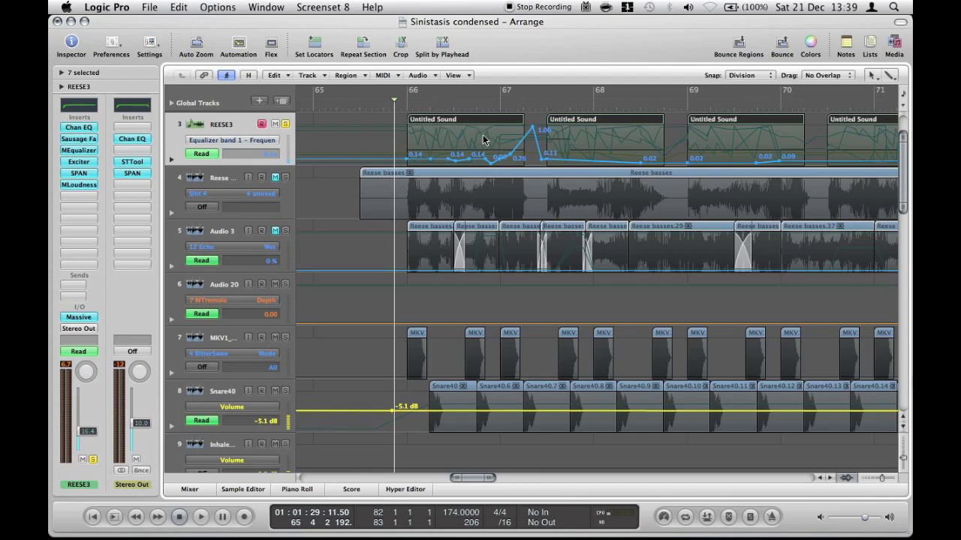
key("space")
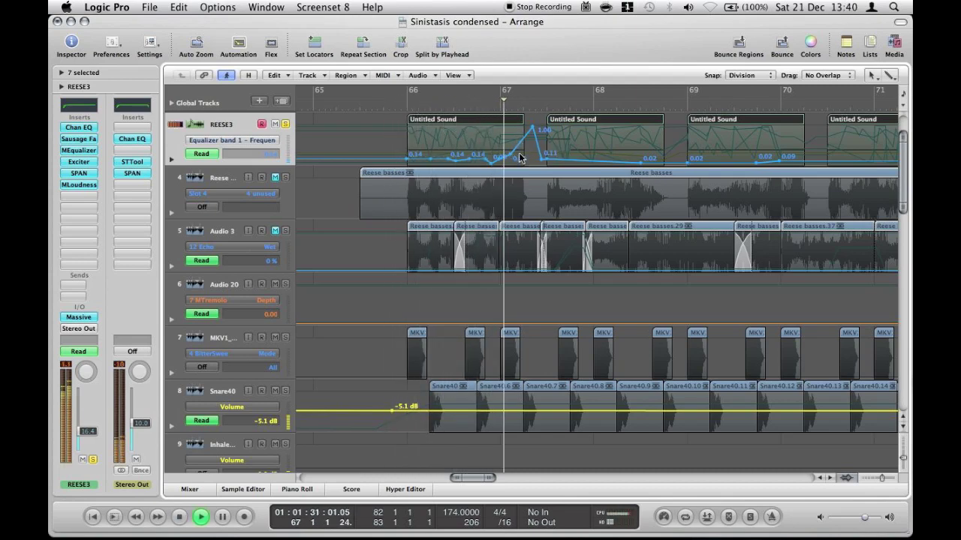
key("space")
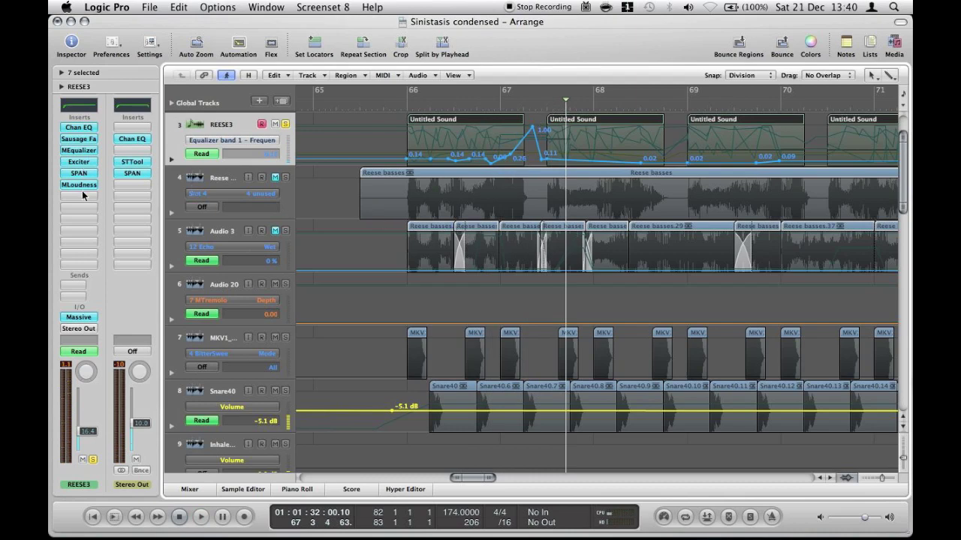
Show REESE3's Exciter Frequency automation and play from bar 66 with the Exciter bypassed
left_click(227, 140)
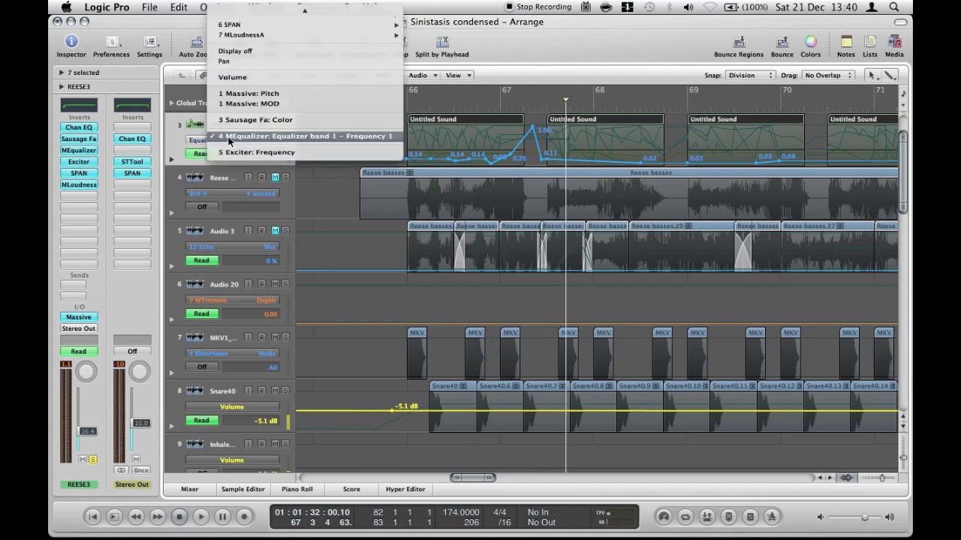
left_click(232, 152)
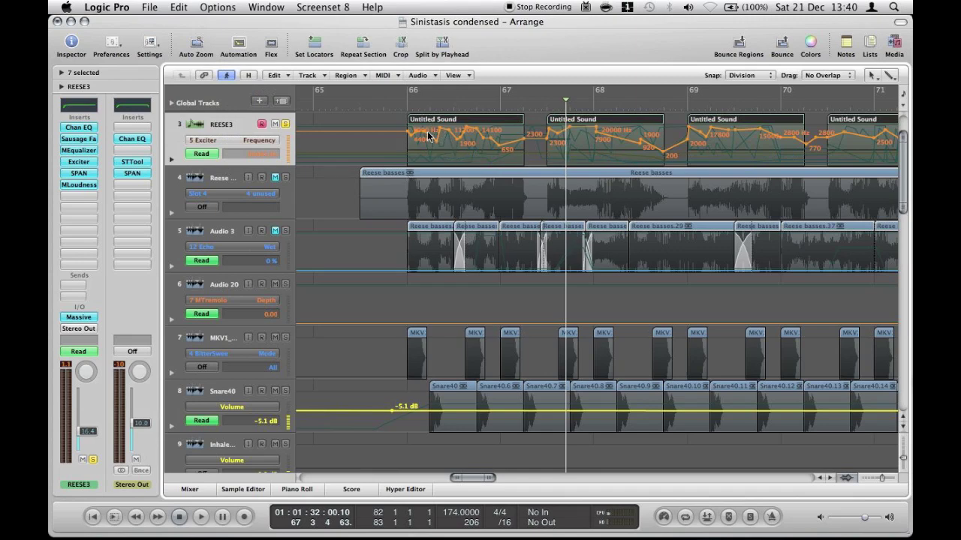
left_click(73, 161, "alt")
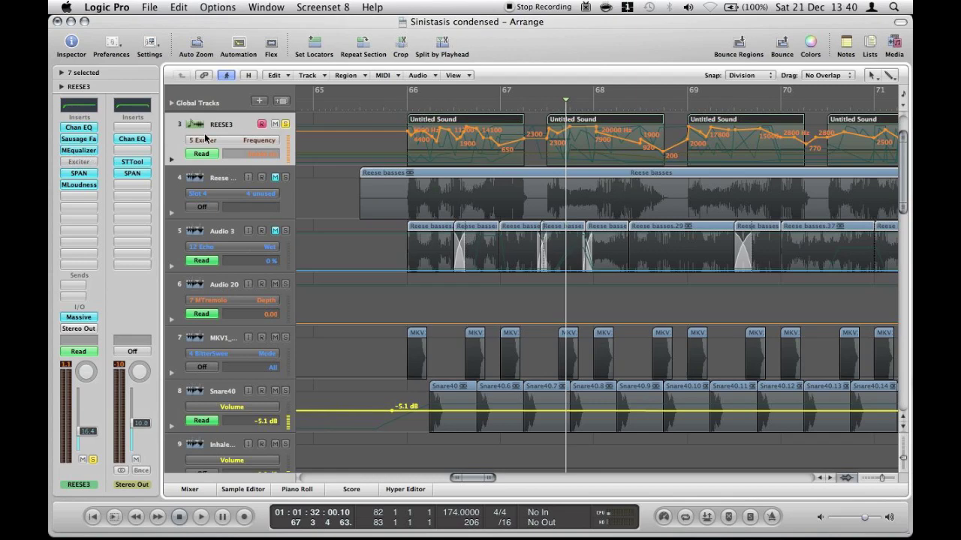
left_click(400, 109)
key("space")
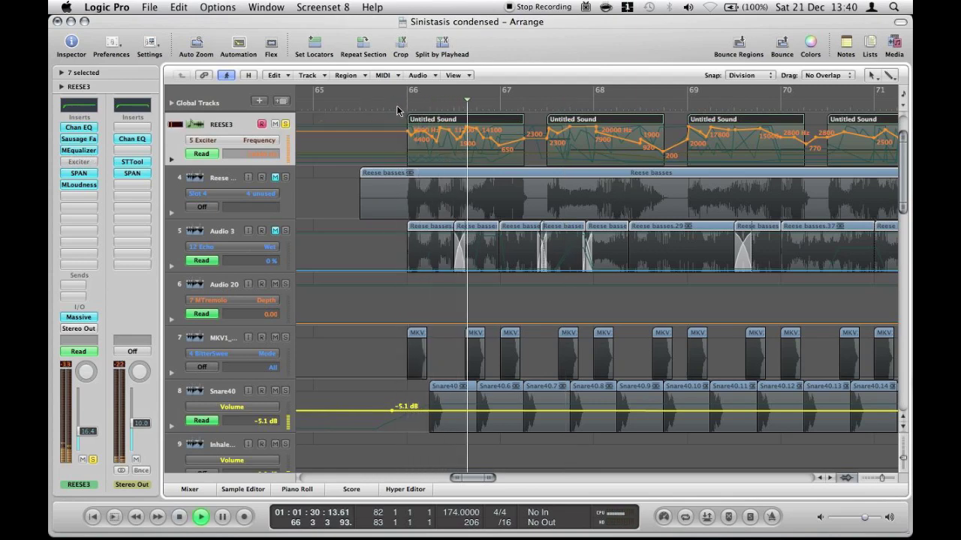
key("space")
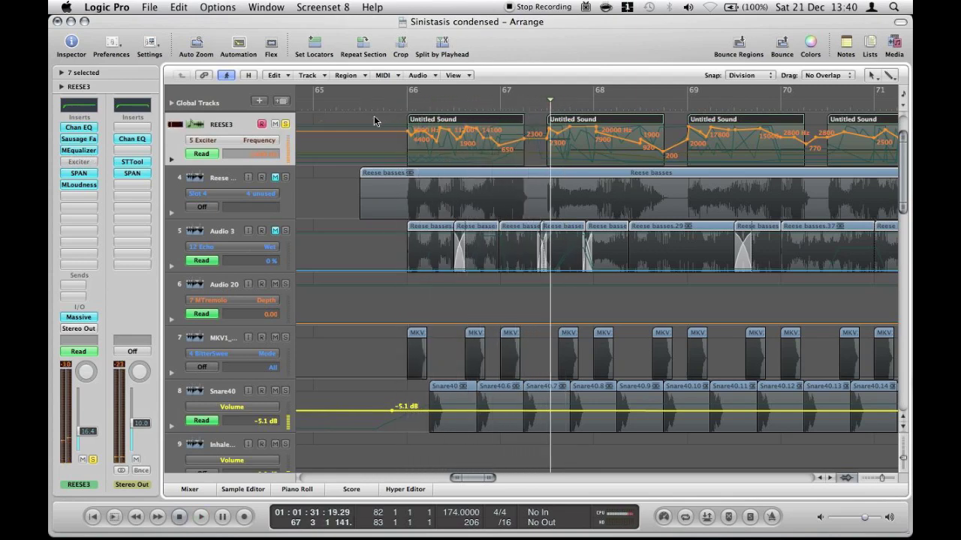
Re-enable the Exciter on REESE3 and audition it again from bar 66
left_click(90, 163)
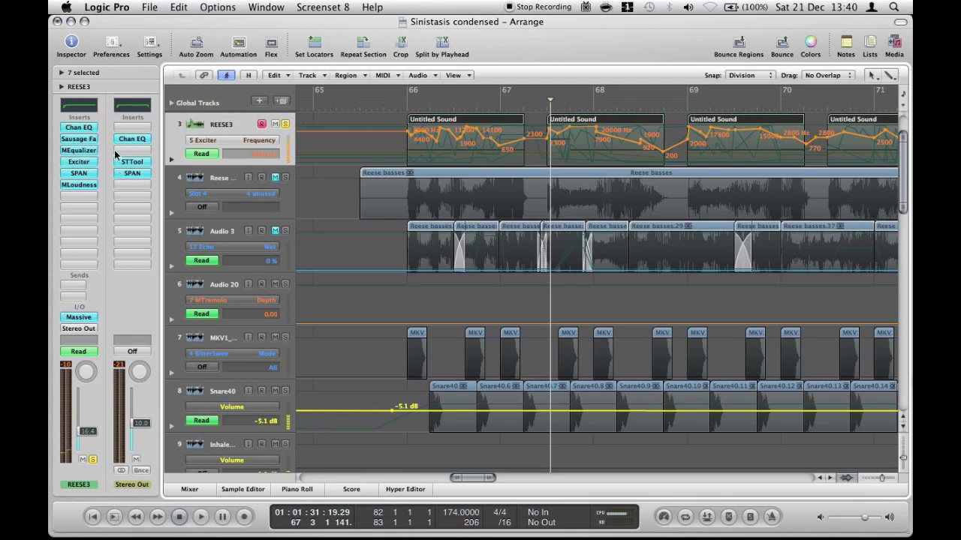
left_click(403, 109)
key("space")
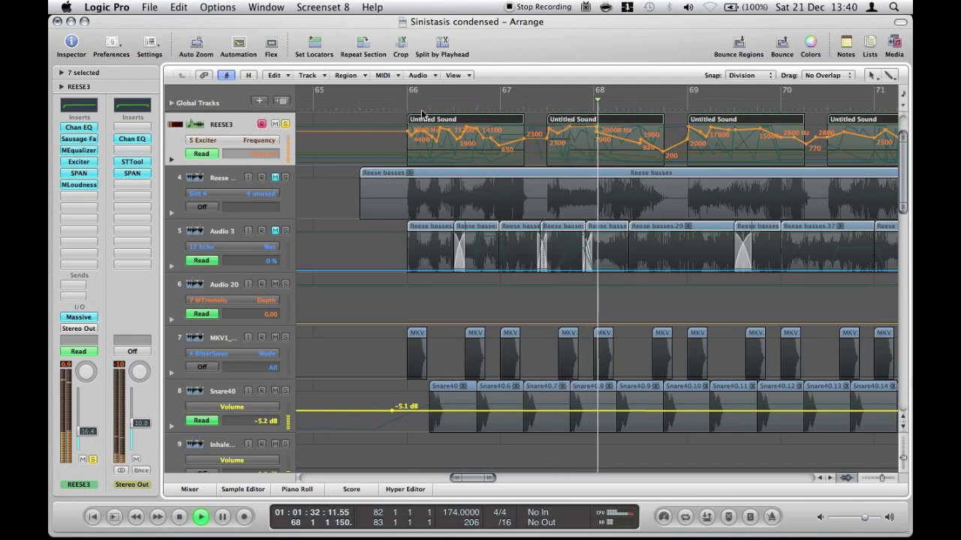
key("space")
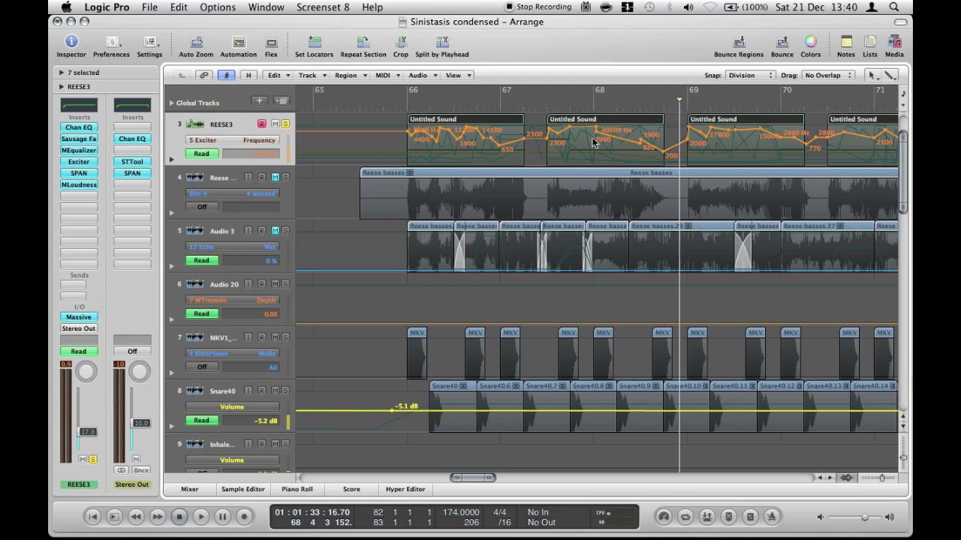
left_click(238, 141)
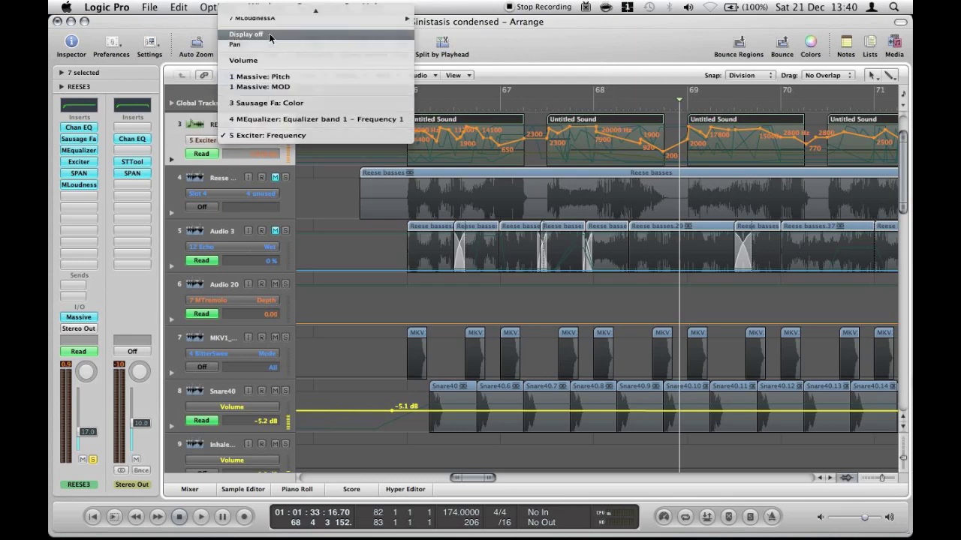
Set REESE3's automation lane to Volume, hide automation and shrink all tracks to compact height
left_click(547, 132)
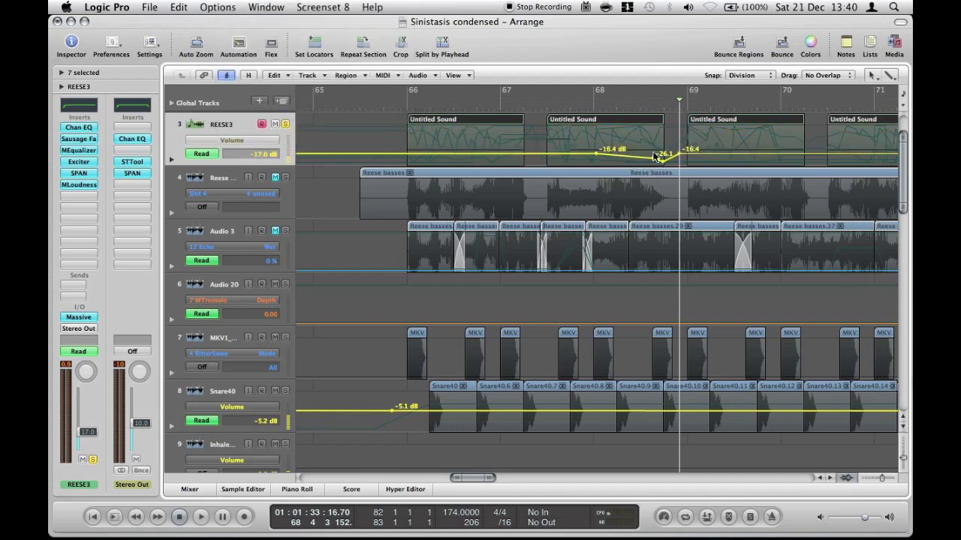
left_click(219, 142)
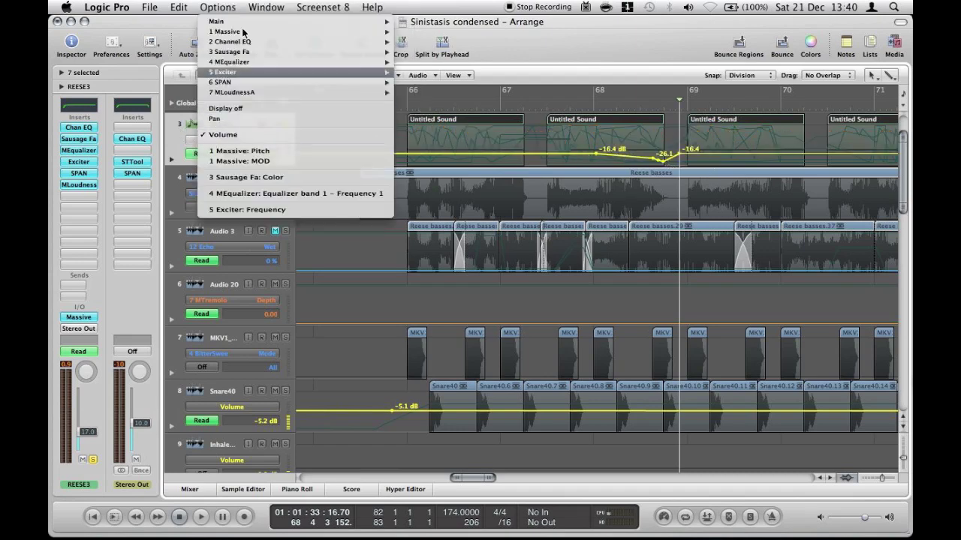
left_click(331, 257)
key("a")
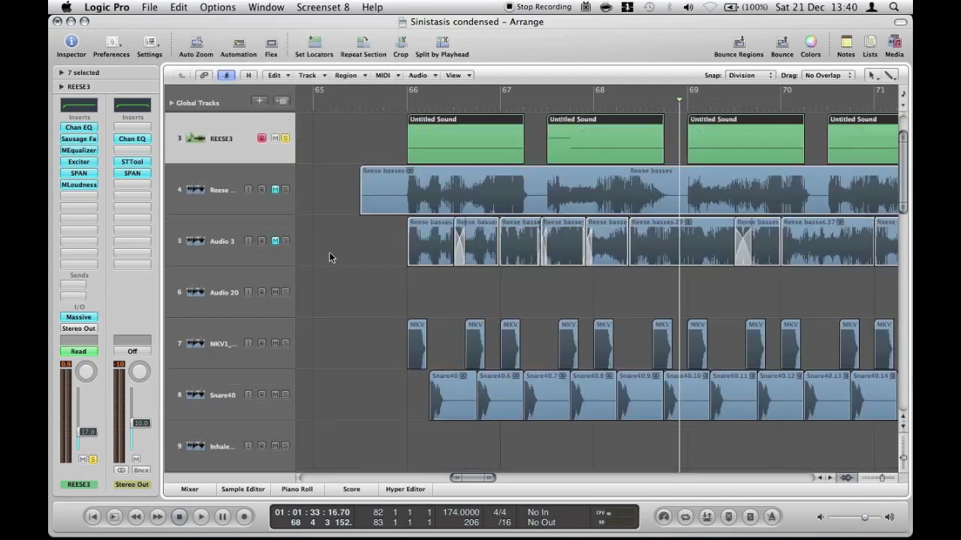
key("ctrl+Up")
Solo the Reese basses track, mute REESE3, and play from just before bar 66
left_click(231, 144)
left_click(285, 142)
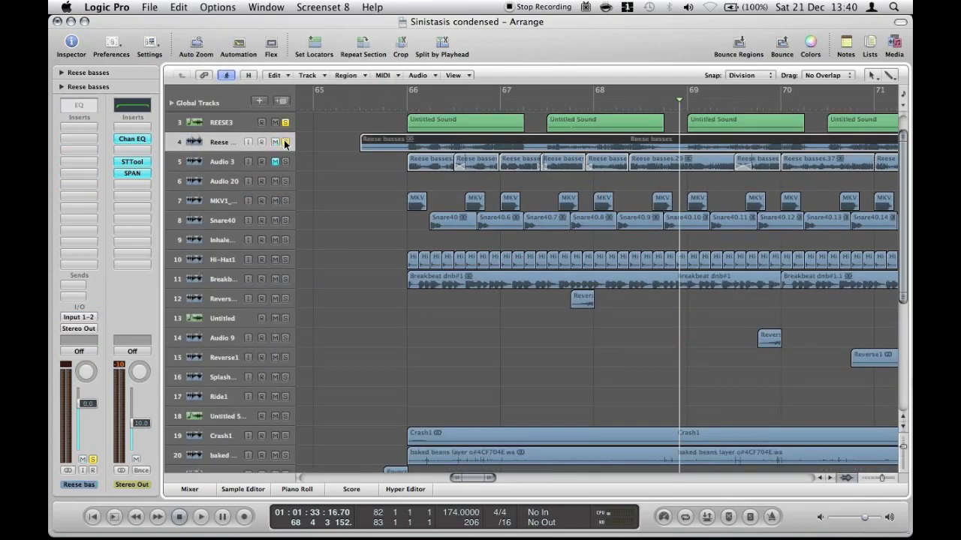
left_click(276, 122)
left_click(275, 123)
left_click(277, 122)
left_click(401, 109)
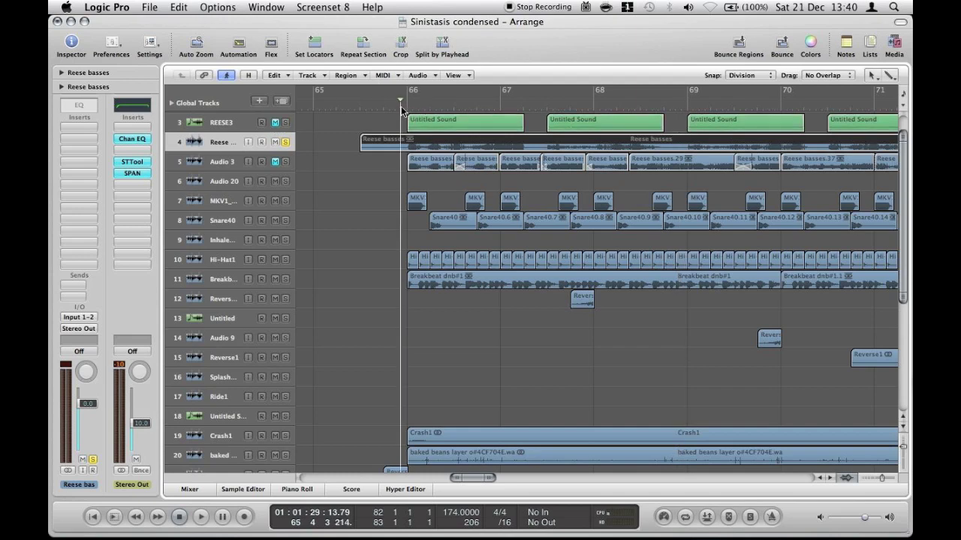
key("space")
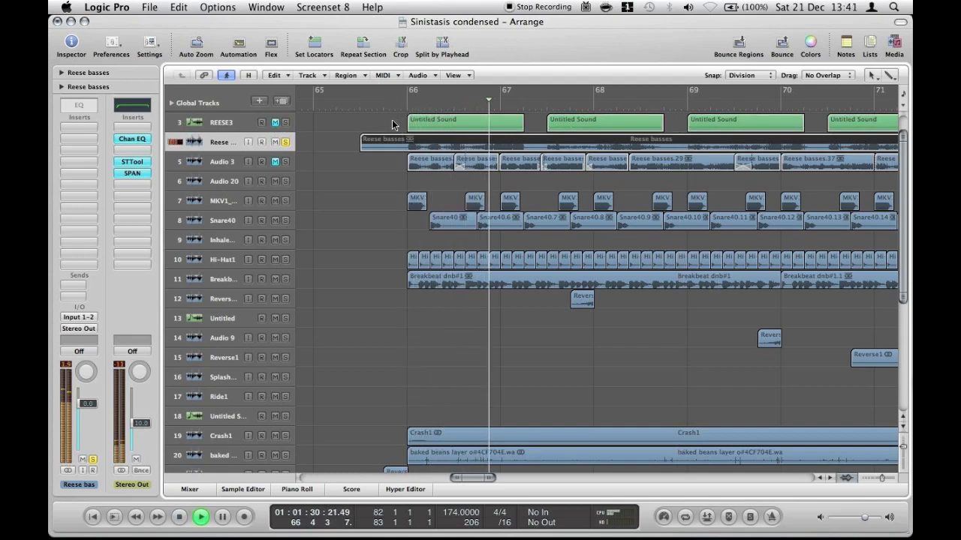
key("space")
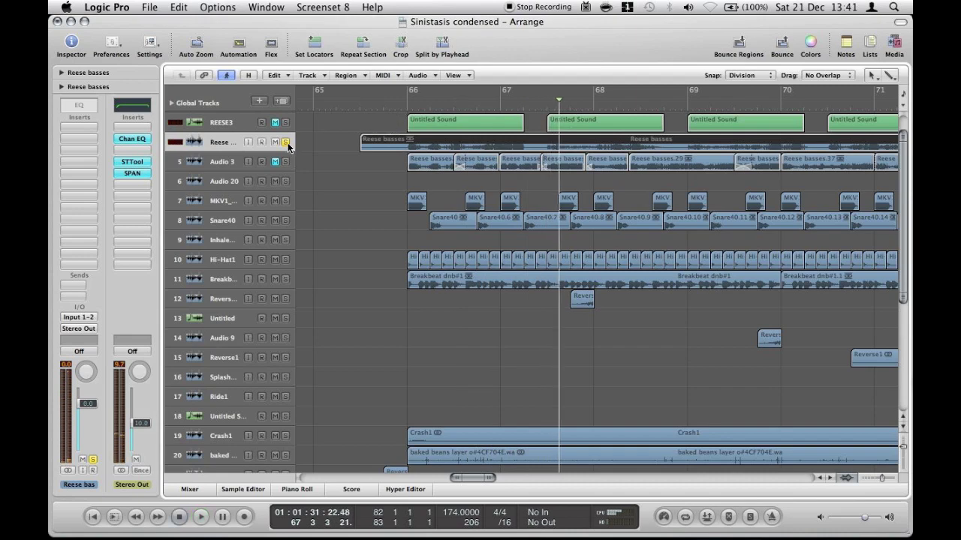
Unsolo Reese basses, then unmute and solo the Audio 3 track
left_click(285, 143)
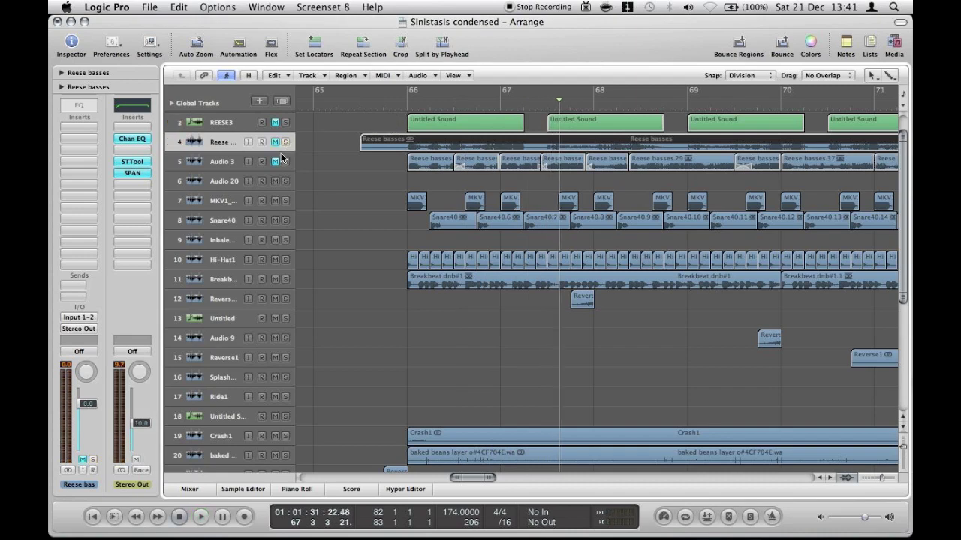
left_click(275, 161)
left_click(285, 161)
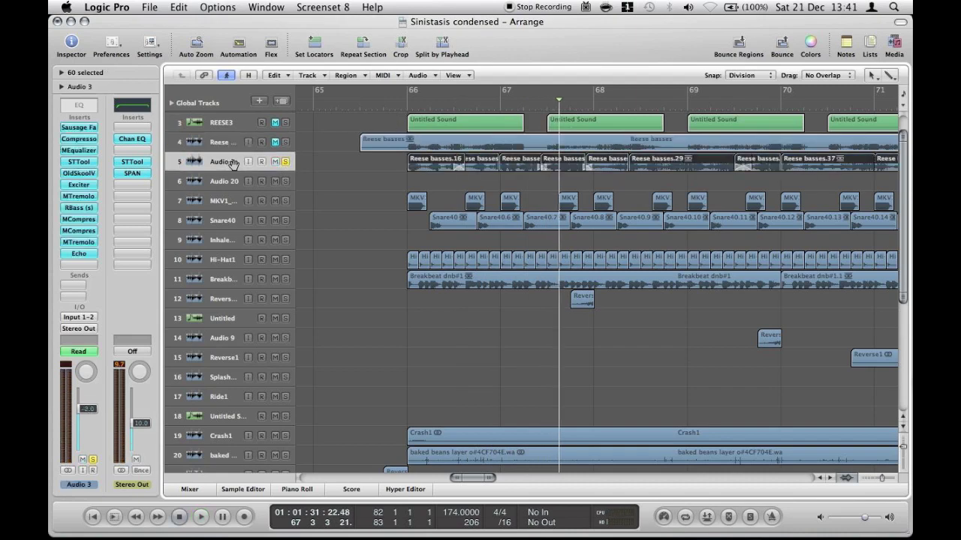
Play the soloed Audio 3 bass from bar 66, then bring up its Sausage Fattener settings
left_click(402, 98)
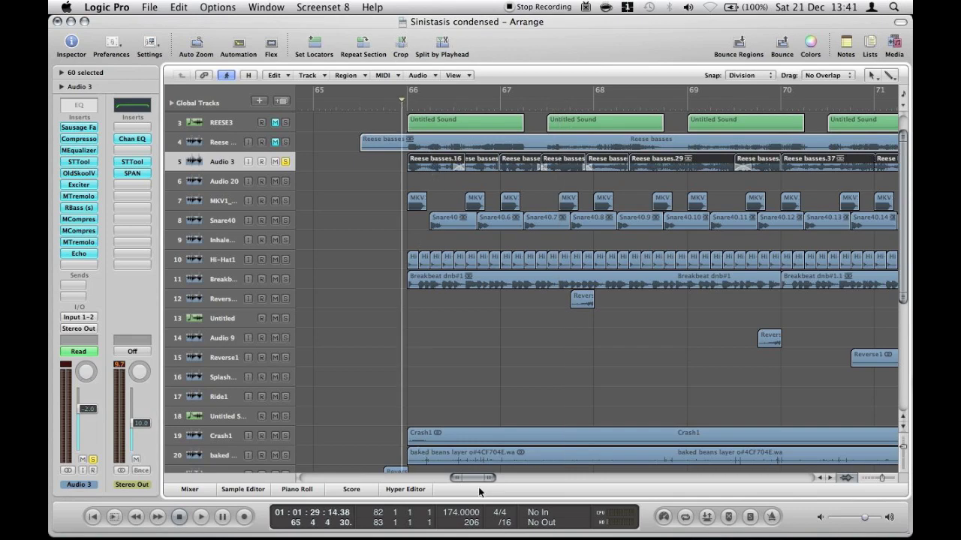
scroll(474, 487, "right", 3)
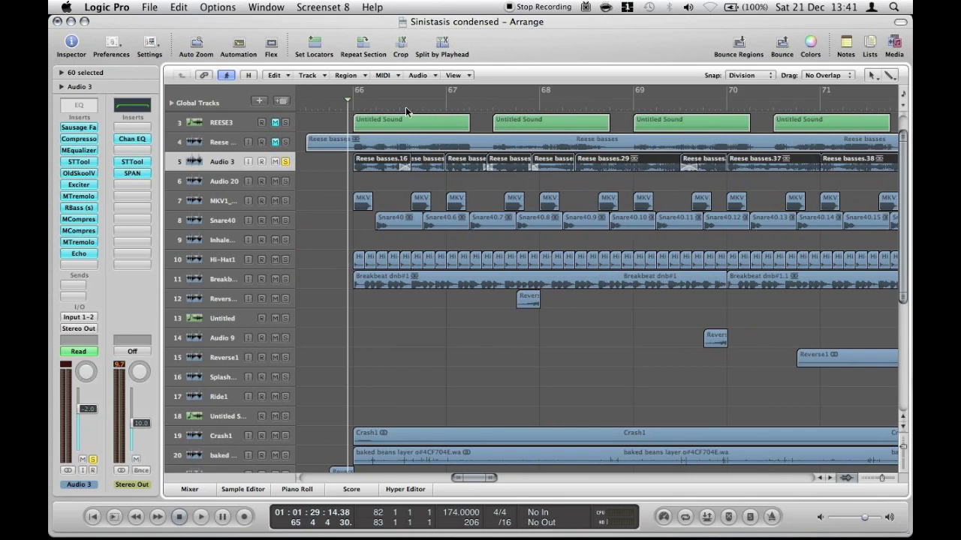
key("space")
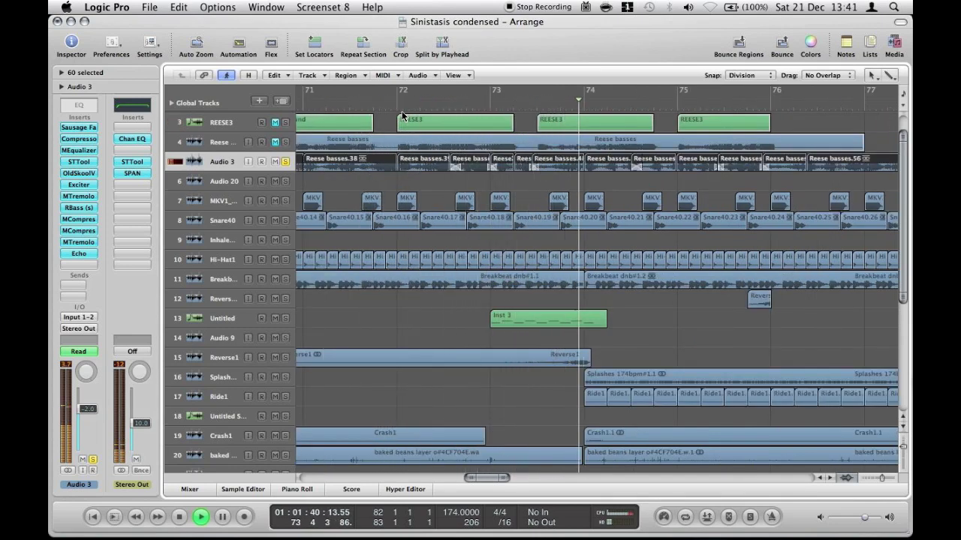
key("space")
left_click_drag(485, 480, 467, 479)
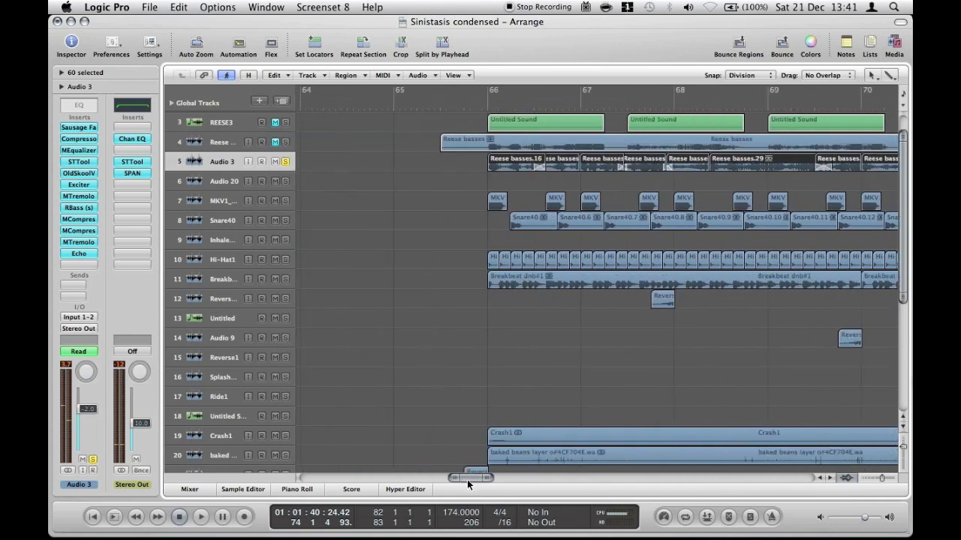
left_click(84, 129)
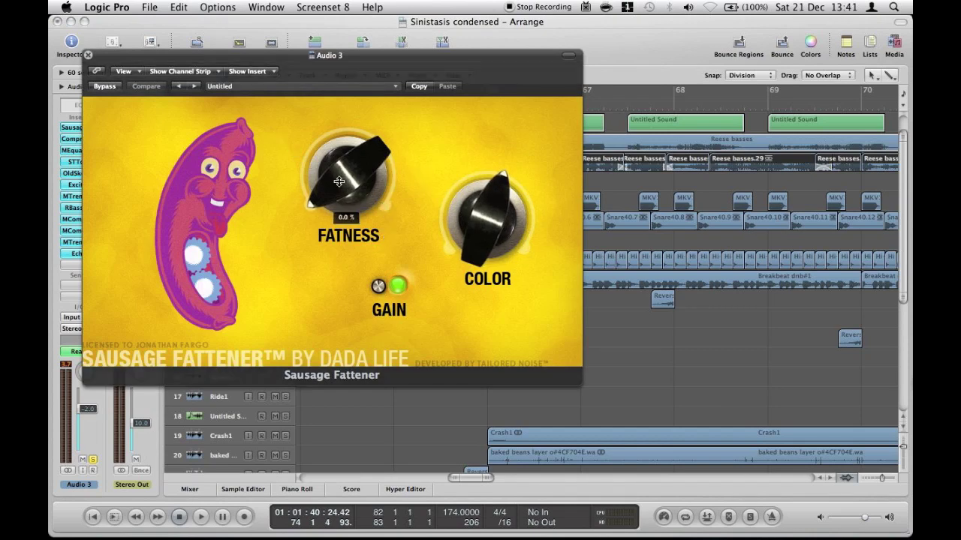
left_click_drag(342, 180, 342, 177)
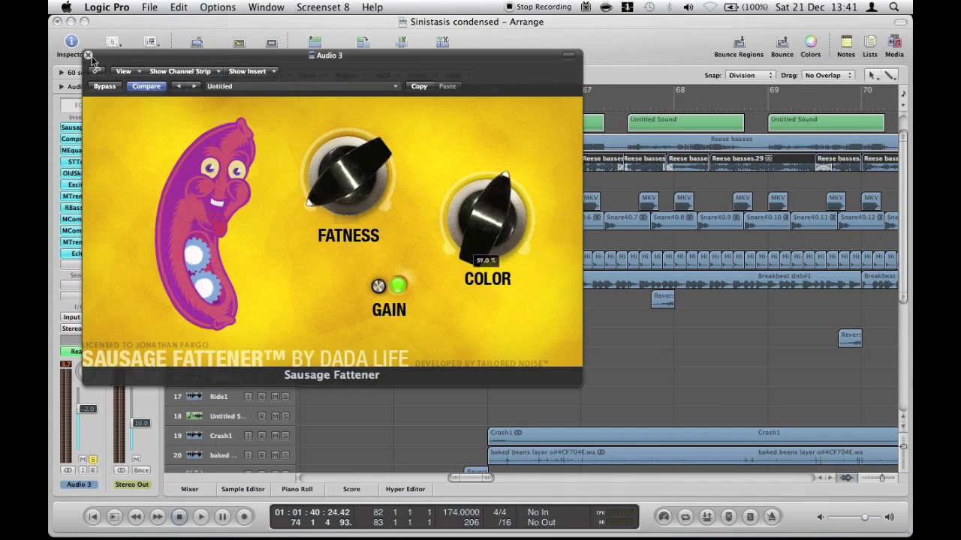
key("super+w")
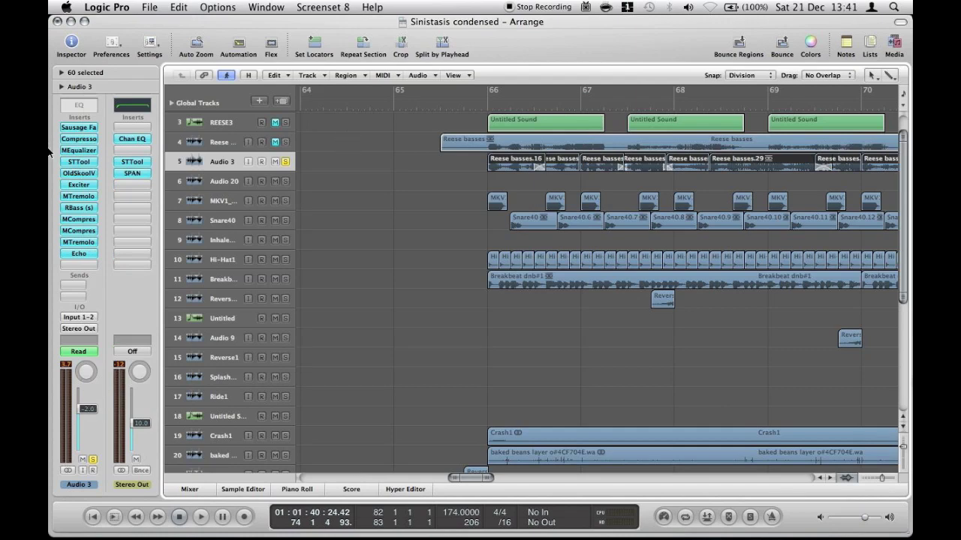
left_click(81, 139)
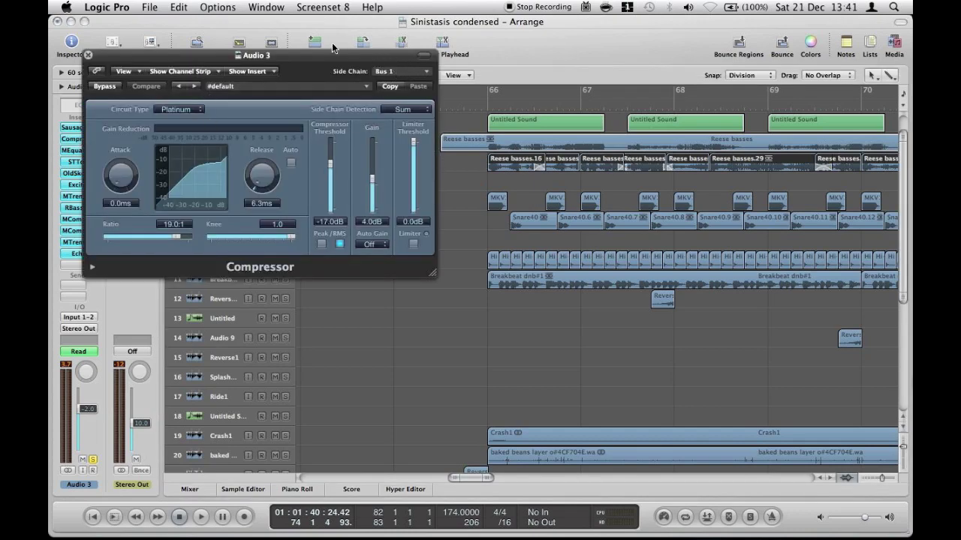
left_click_drag(326, 55, 537, 200)
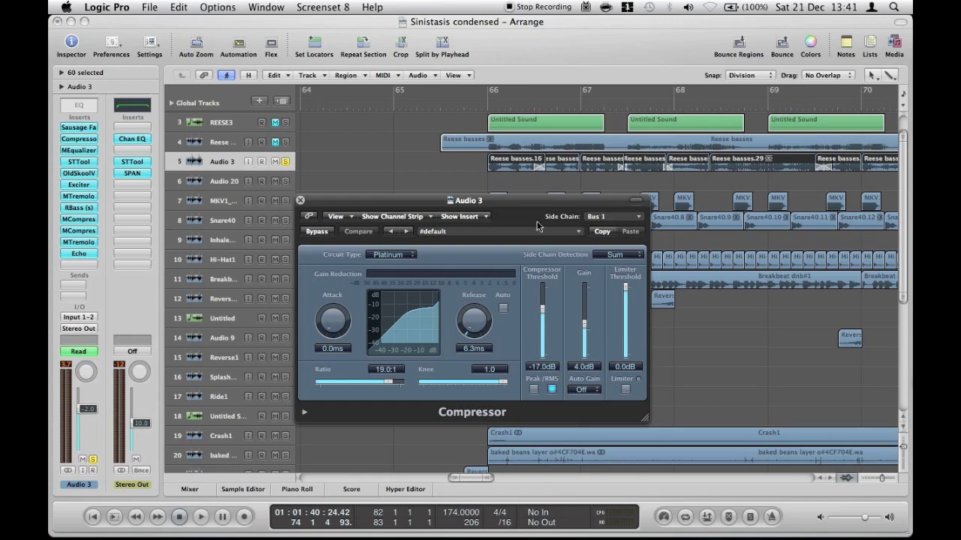
left_click_drag(496, 201, 566, 282)
left_click(260, 205)
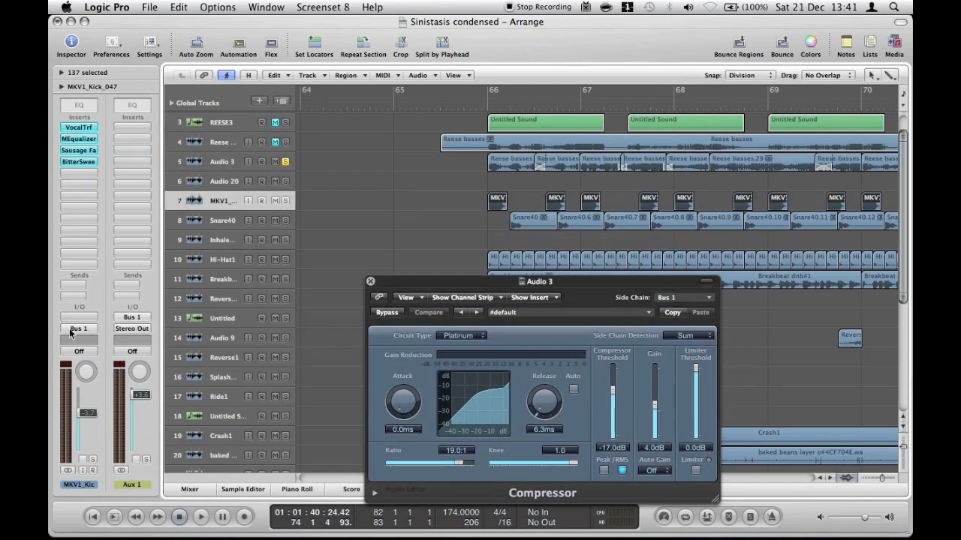
left_click(212, 222)
left_click(214, 162)
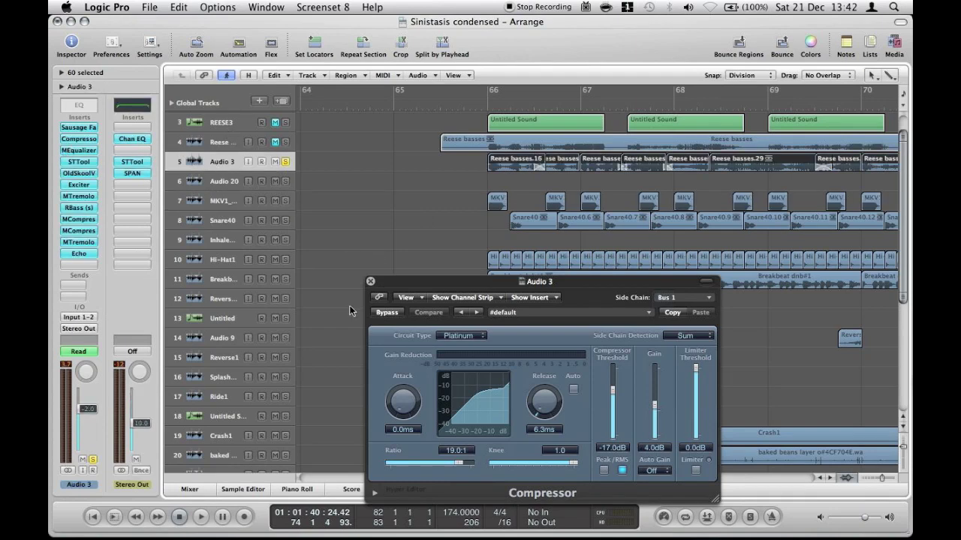
left_click(369, 282)
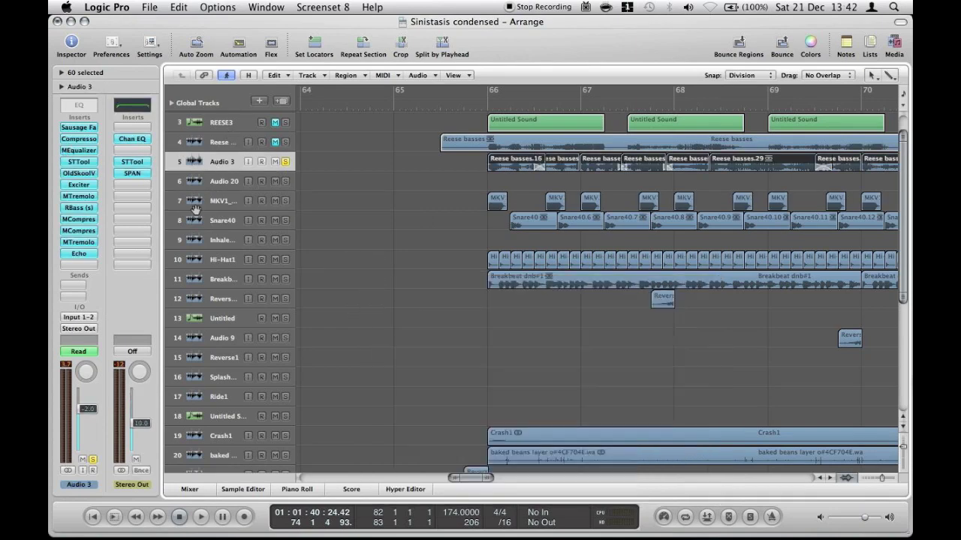
left_click(85, 152)
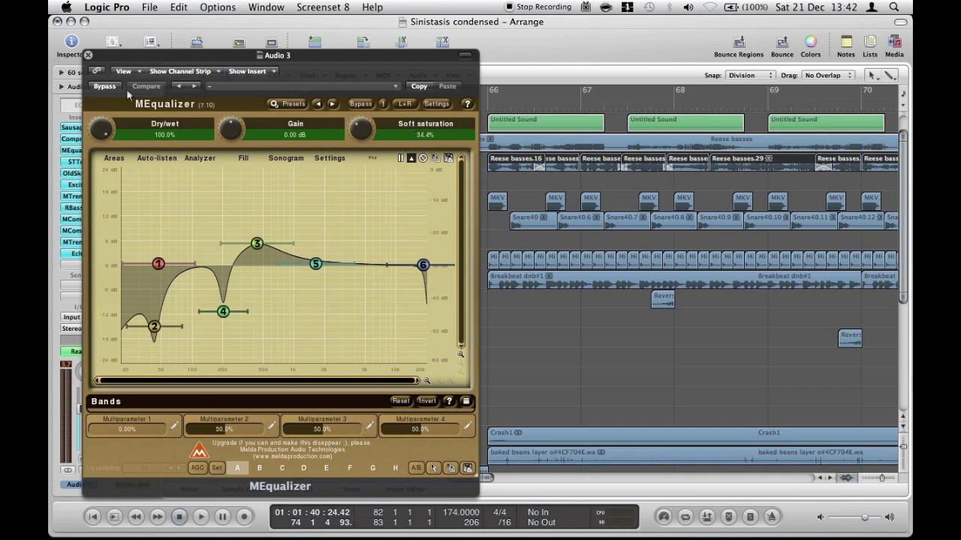
left_click(88, 54)
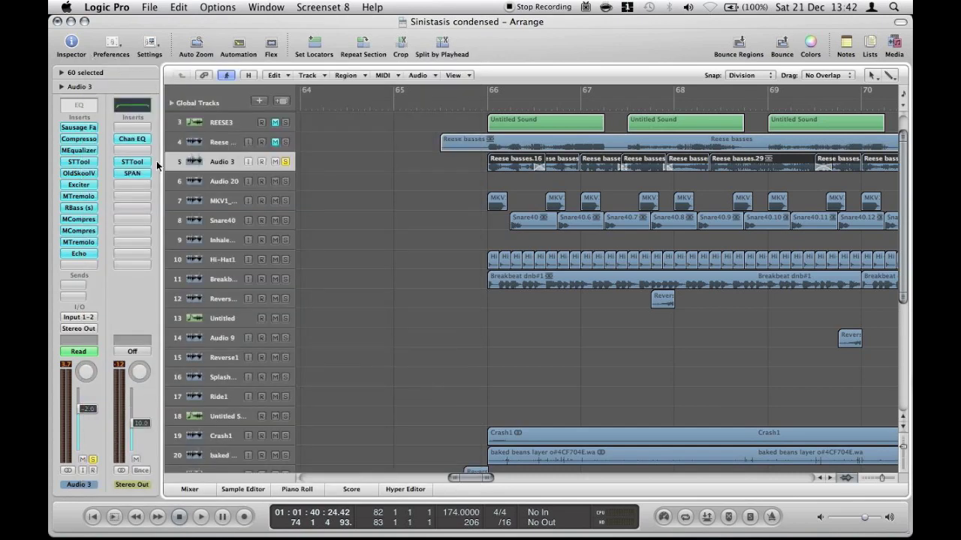
left_click(80, 162)
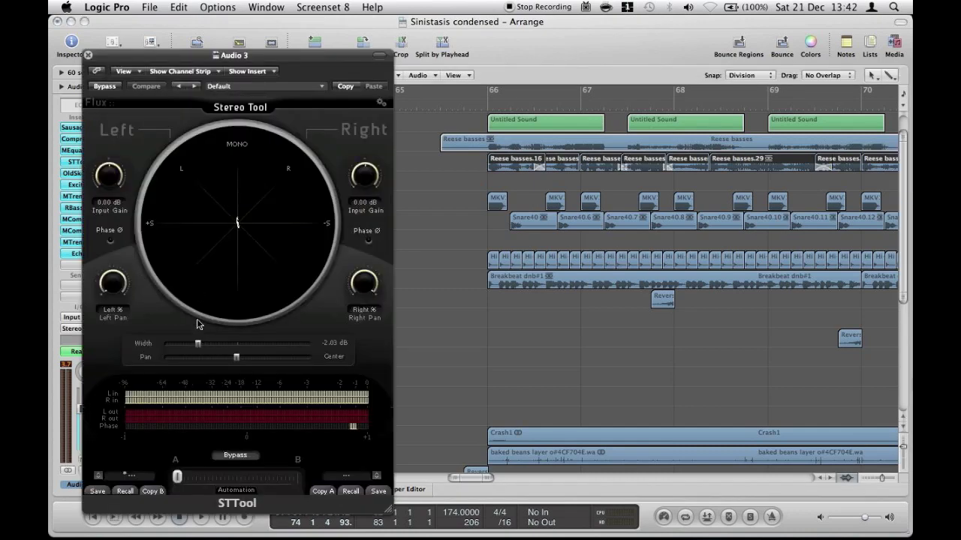
left_click(88, 55)
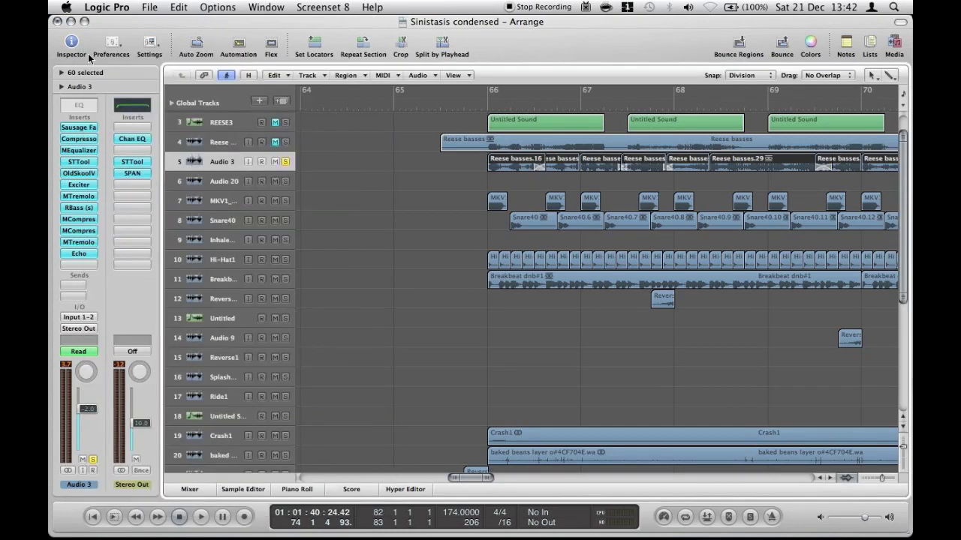
left_click(78, 173)
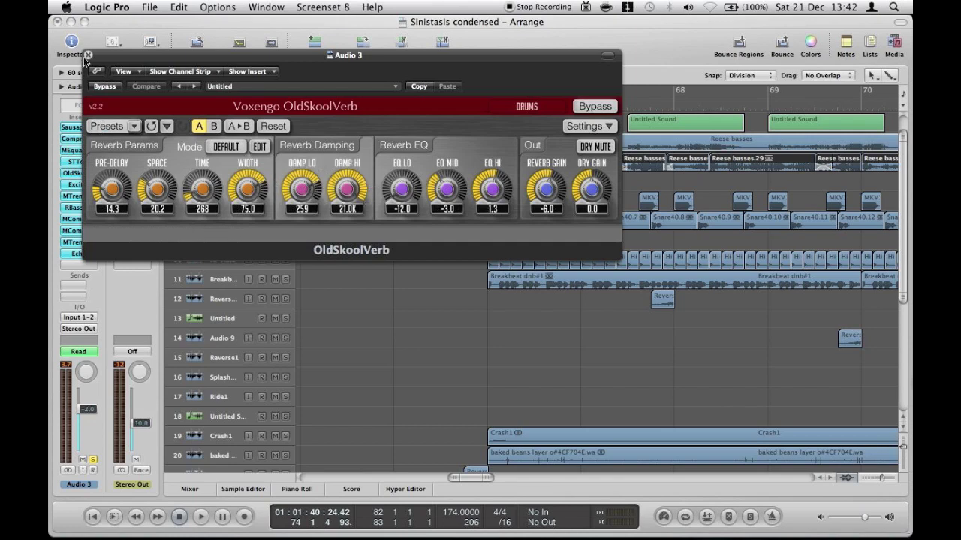
Close the reverb and review the Exciter, then show Audio 3's MTremolo window at the middle right
left_click(88, 56)
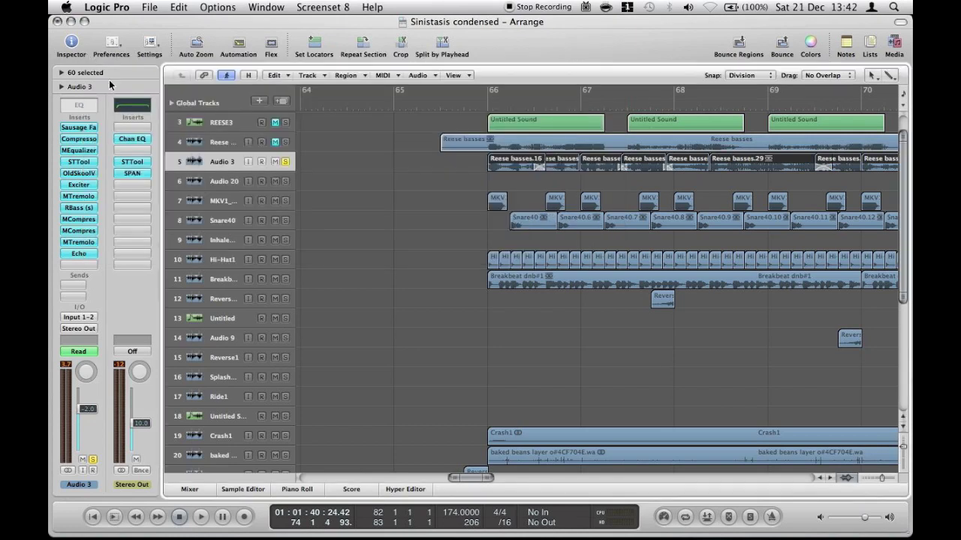
left_click(78, 186)
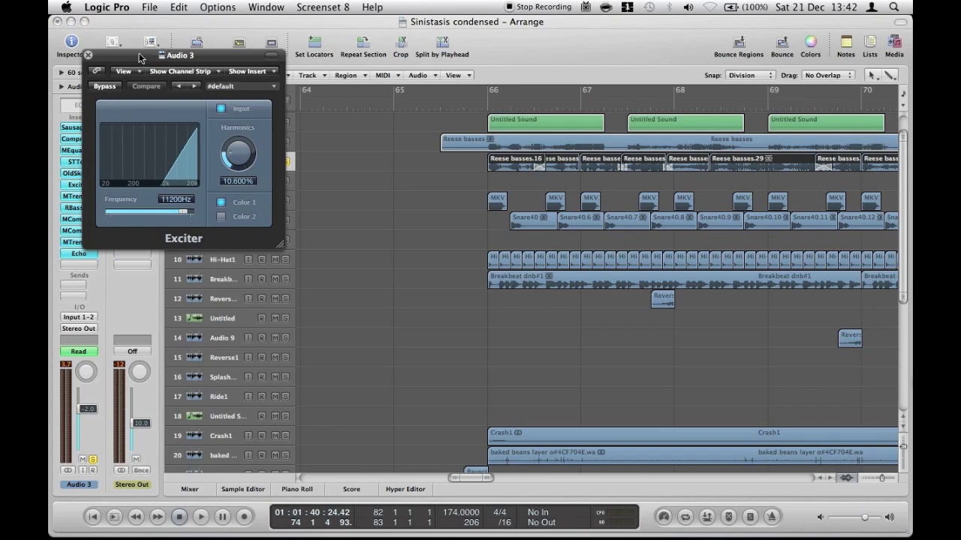
left_click(88, 56)
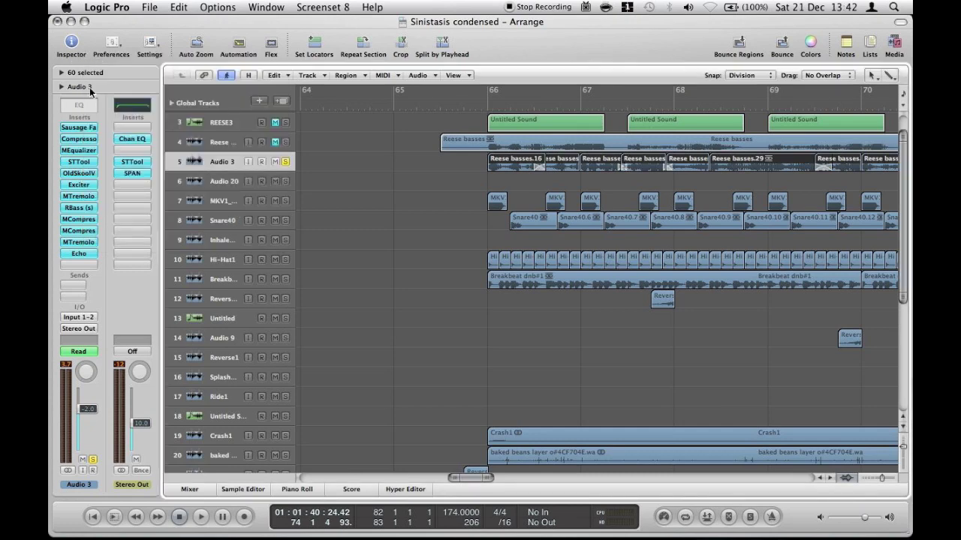
left_click(82, 197)
left_click_drag(356, 57, 614, 181)
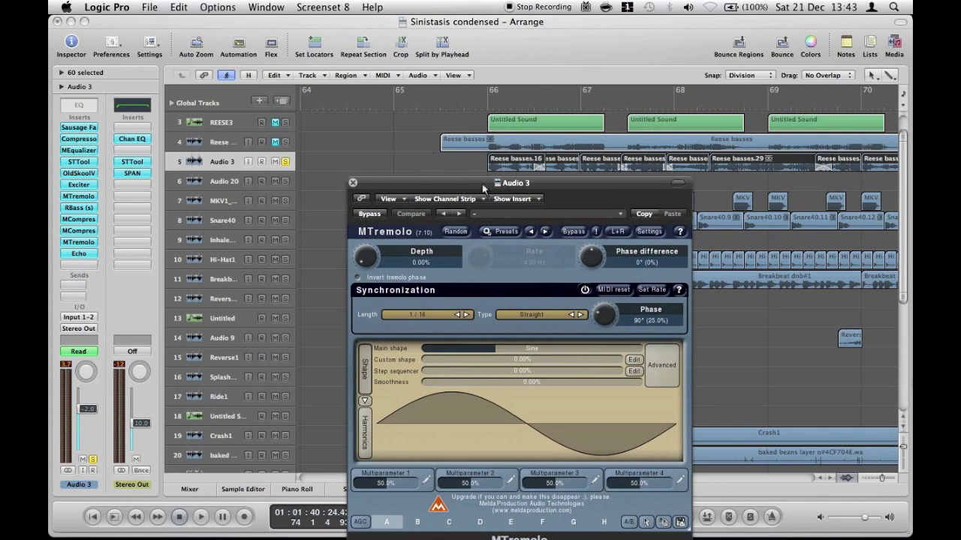
Swap MTremolo for Audio 3's RBass window and compare playback from bar 66 with RBass bypassed
left_click_drag(484, 185, 436, 70)
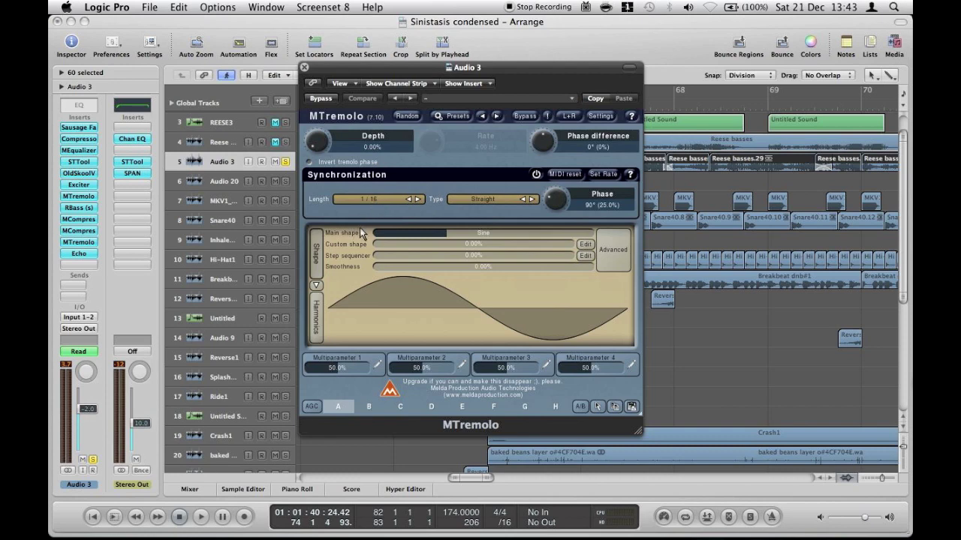
left_click(304, 68)
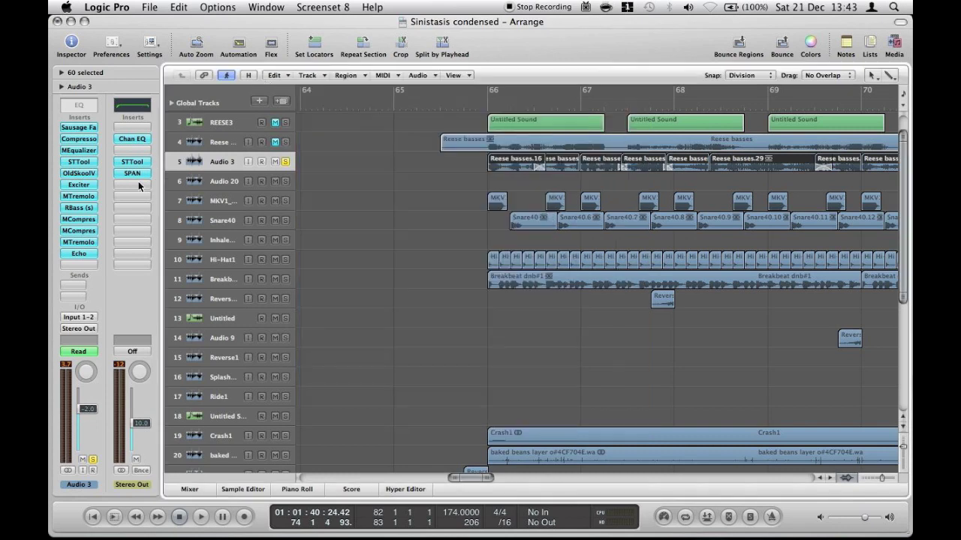
left_click(69, 208)
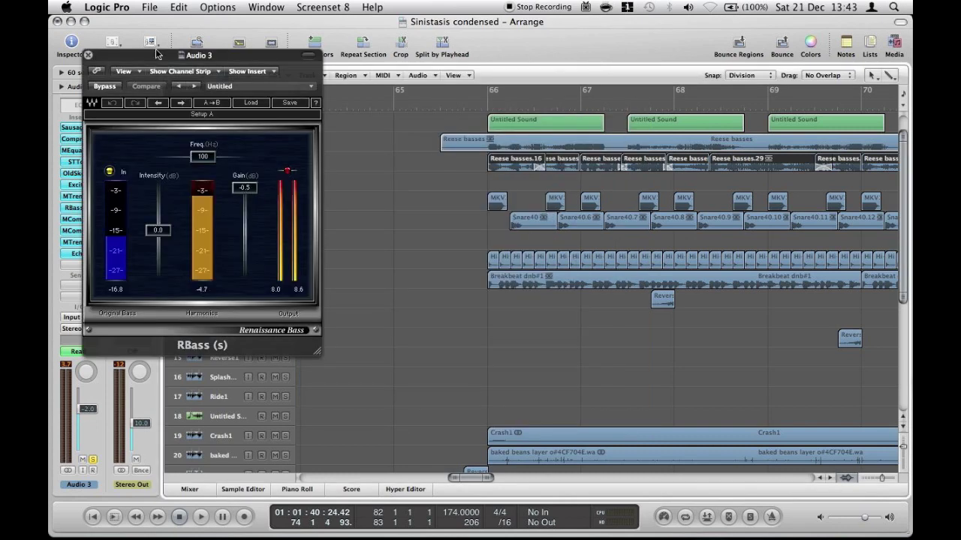
left_click_drag(158, 54, 374, 121)
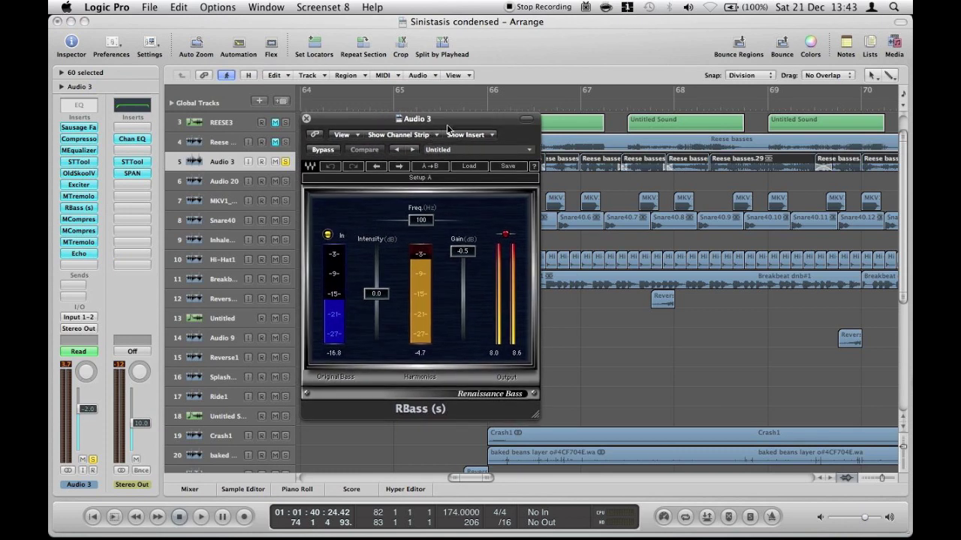
left_click_drag(439, 118, 453, 182)
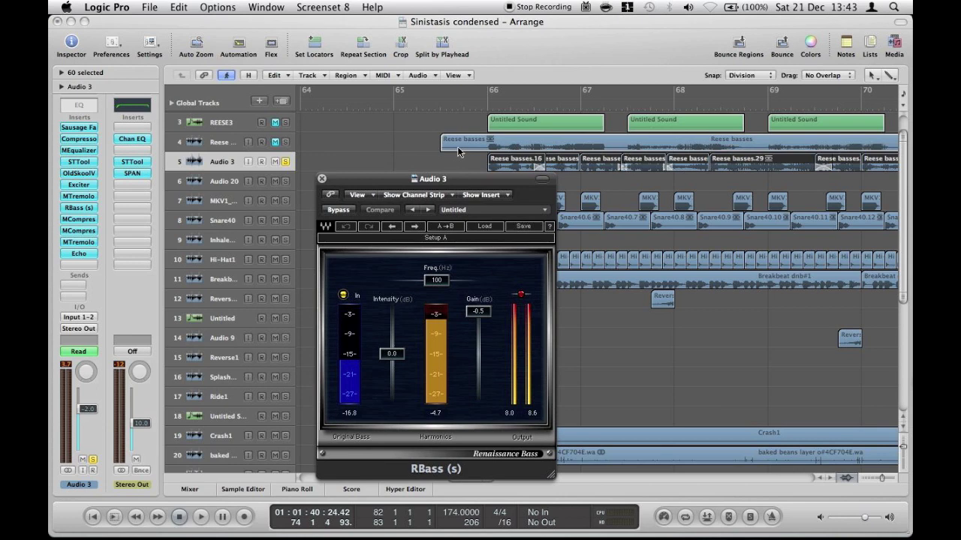
double_click(476, 103)
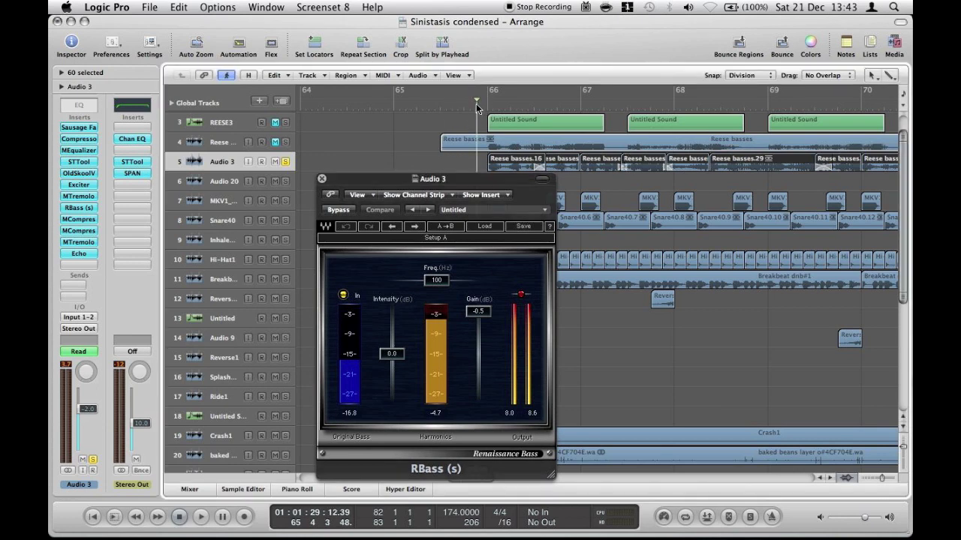
left_click(336, 211)
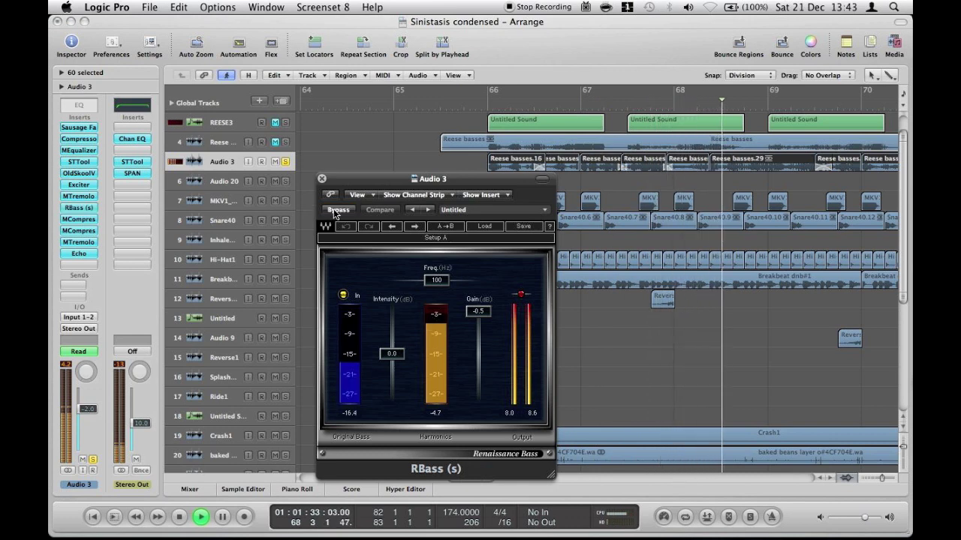
key("space")
left_click(321, 178)
left_click(364, 176)
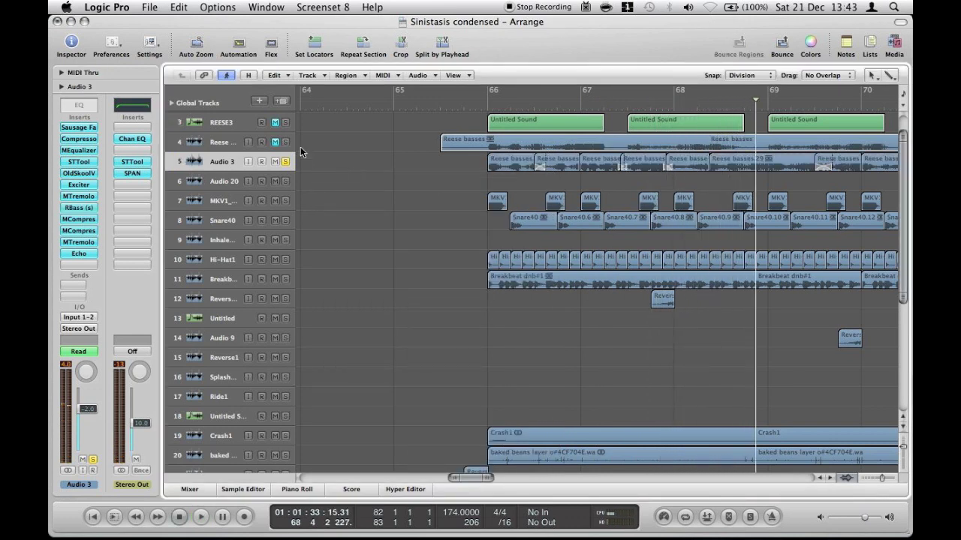
Review Audio 3's two MCompressors, at 2.68:1 and 3.88:1 ratios, then close both windows
left_click(70, 220)
left_click(71, 232)
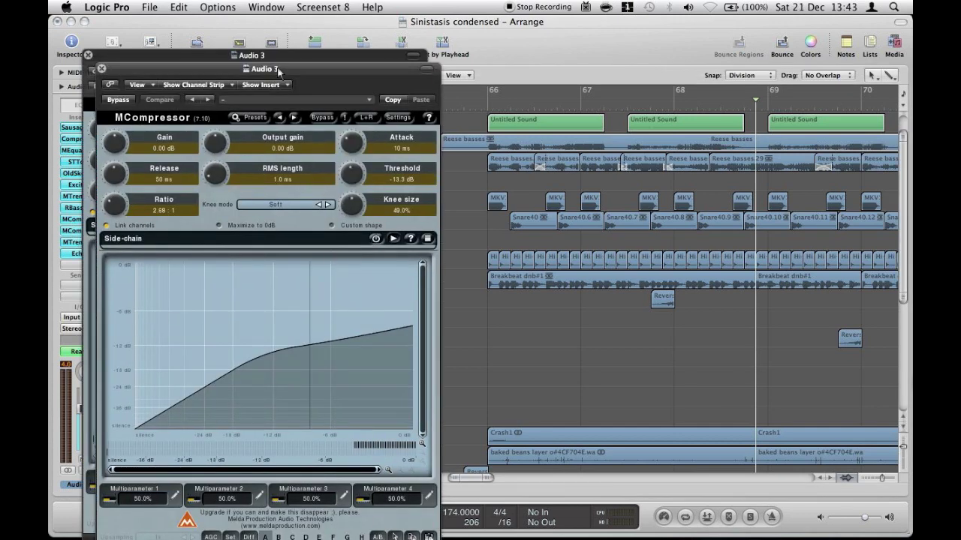
left_click_drag(259, 75, 604, 38)
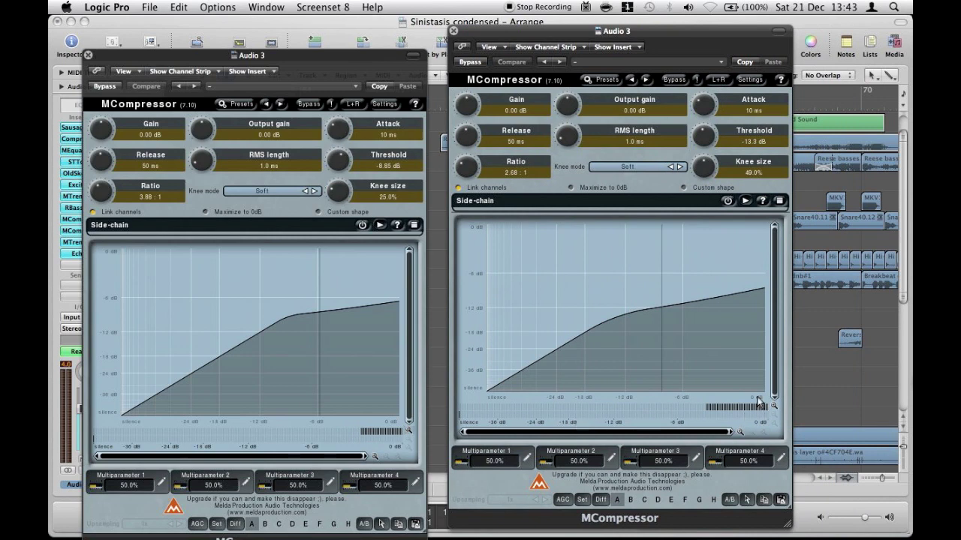
left_click(88, 56)
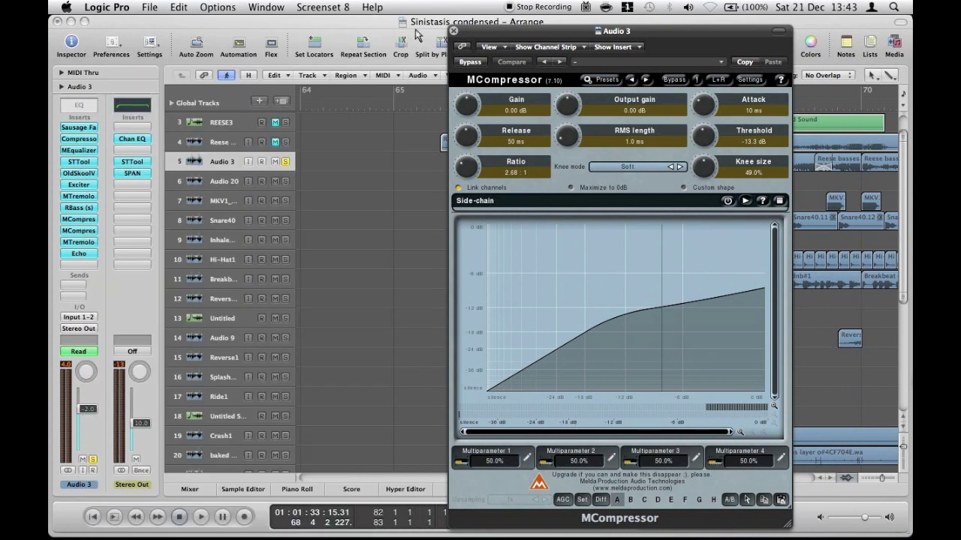
left_click(453, 31)
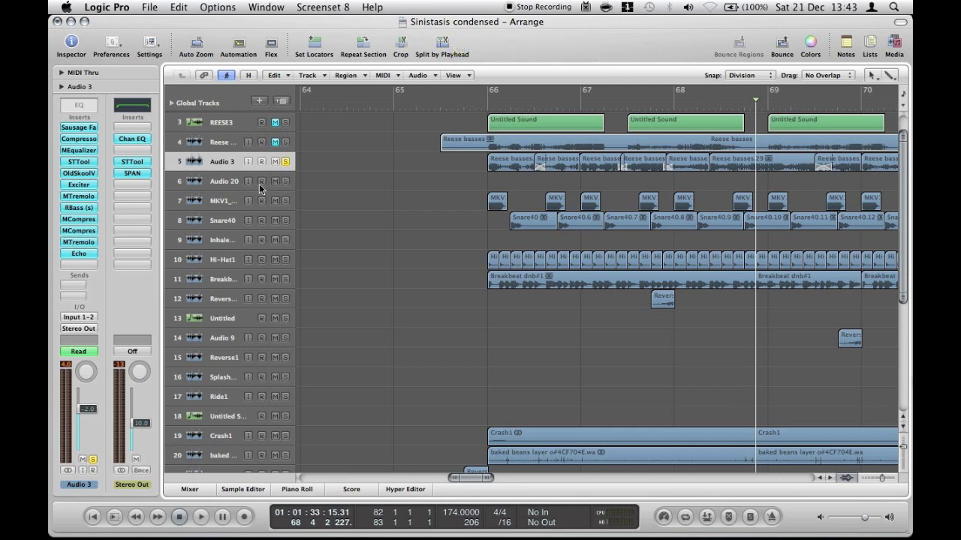
Inspect the MTremolo's 42.4% depth and Full saw custom shape unchanged, with playback set near bar 66
left_click(75, 242)
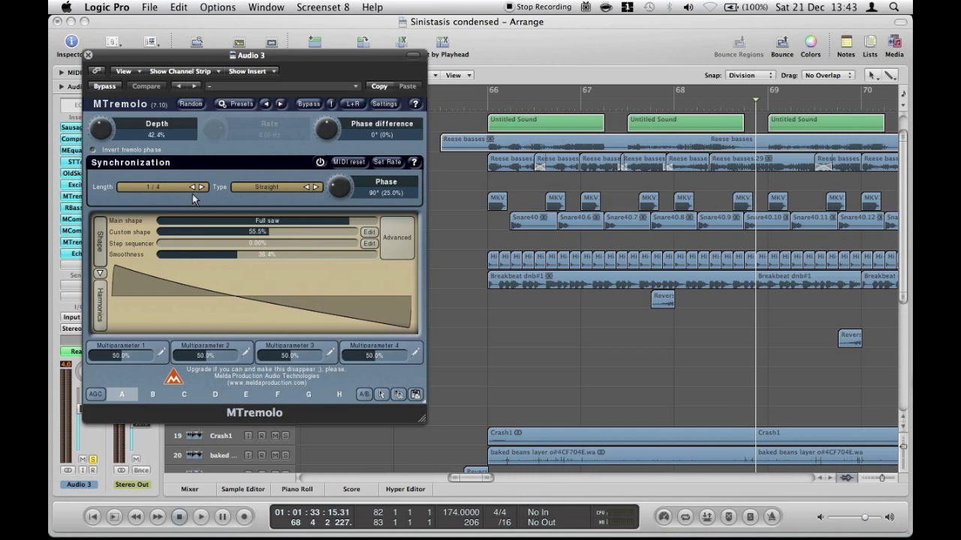
left_click(486, 104)
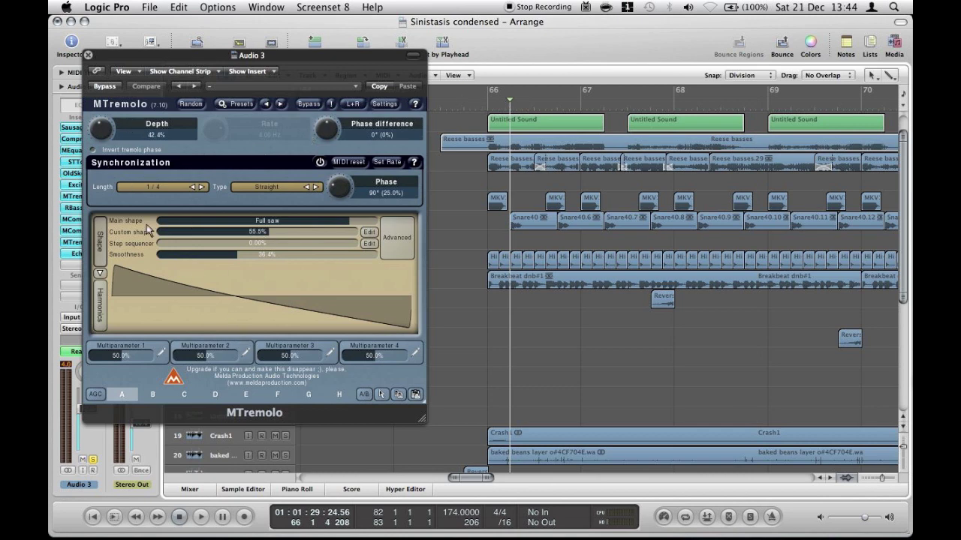
left_click(369, 234)
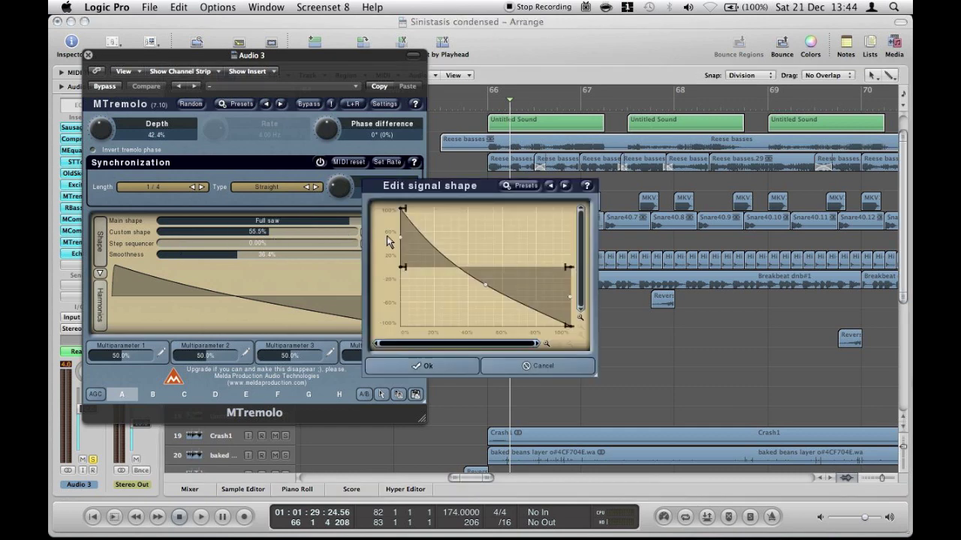
left_click(506, 371)
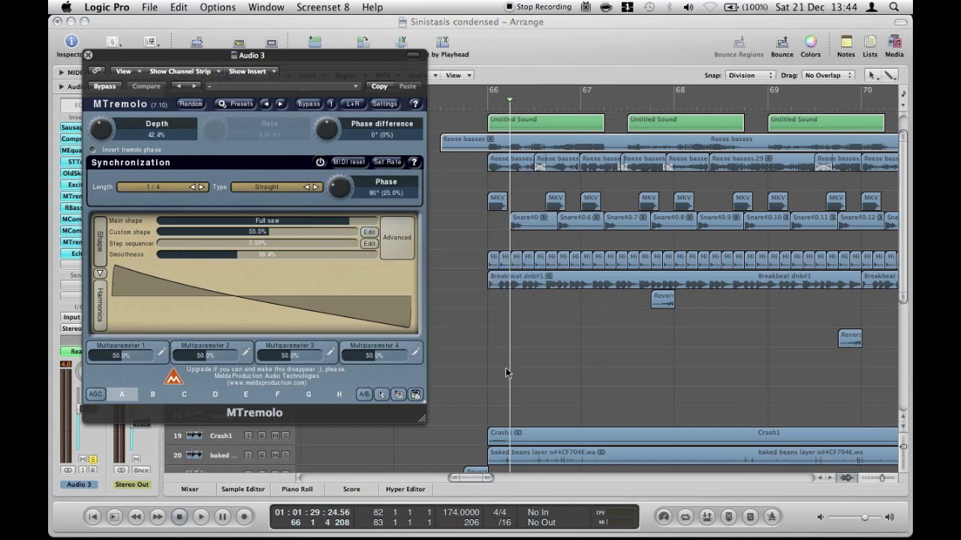
left_click(88, 55)
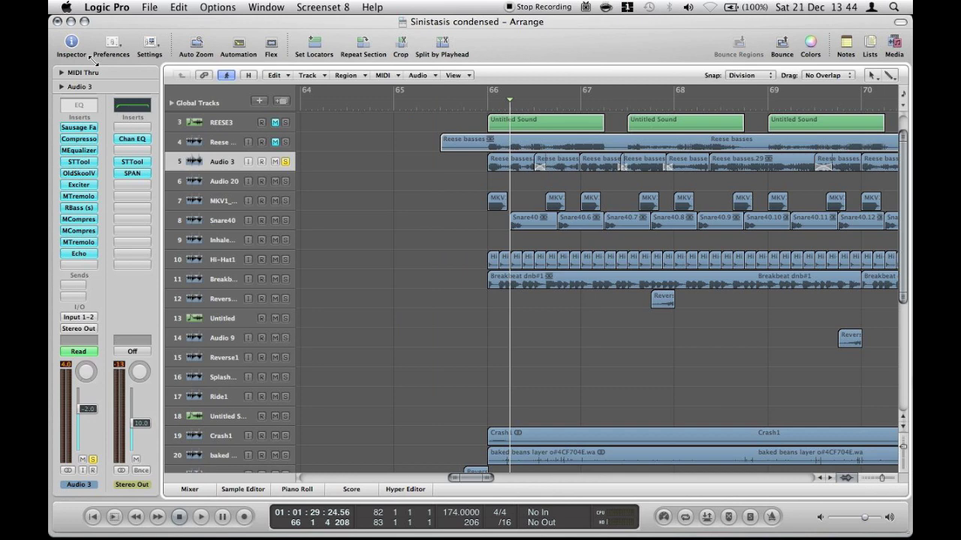
Review Audio 3's Echo settings, then play the arrangement from just before bar 97
left_click(72, 255)
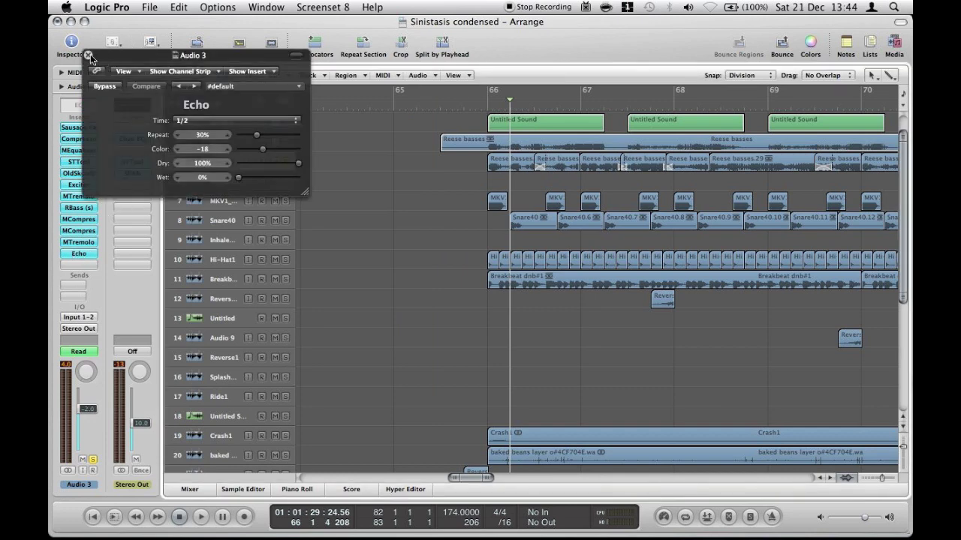
left_click(88, 55)
left_click_drag(471, 477, 538, 488)
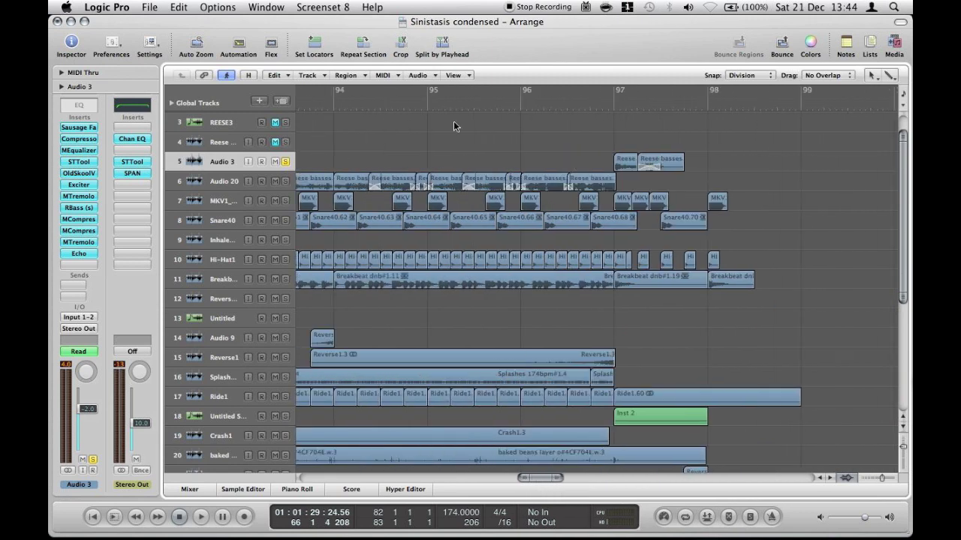
left_click(606, 110)
scroll(723, 149, "up", 2)
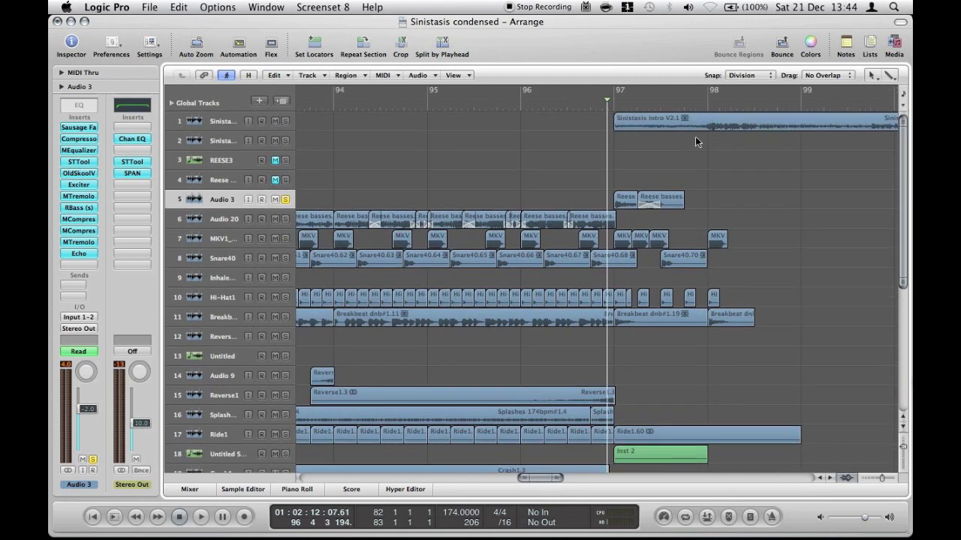
key("space")
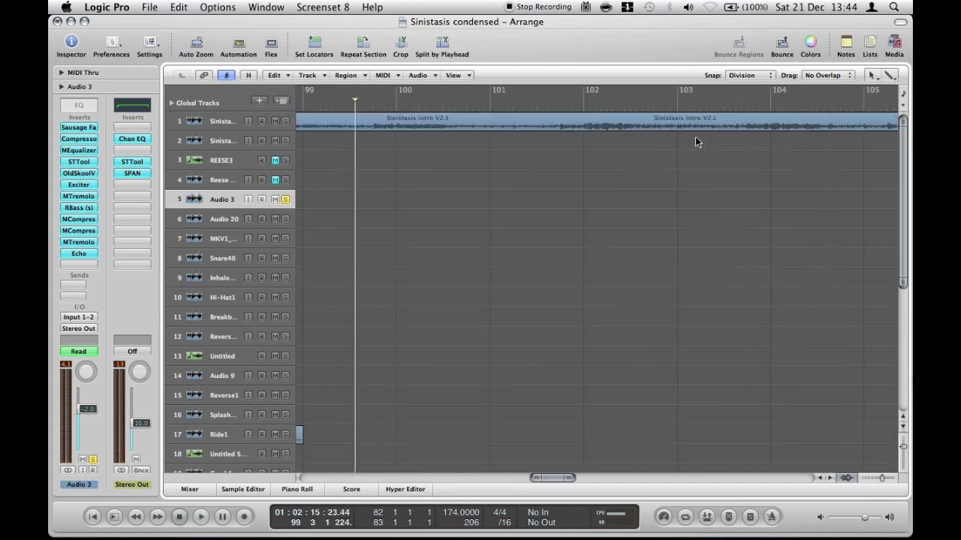
left_click_drag(552, 477, 540, 479)
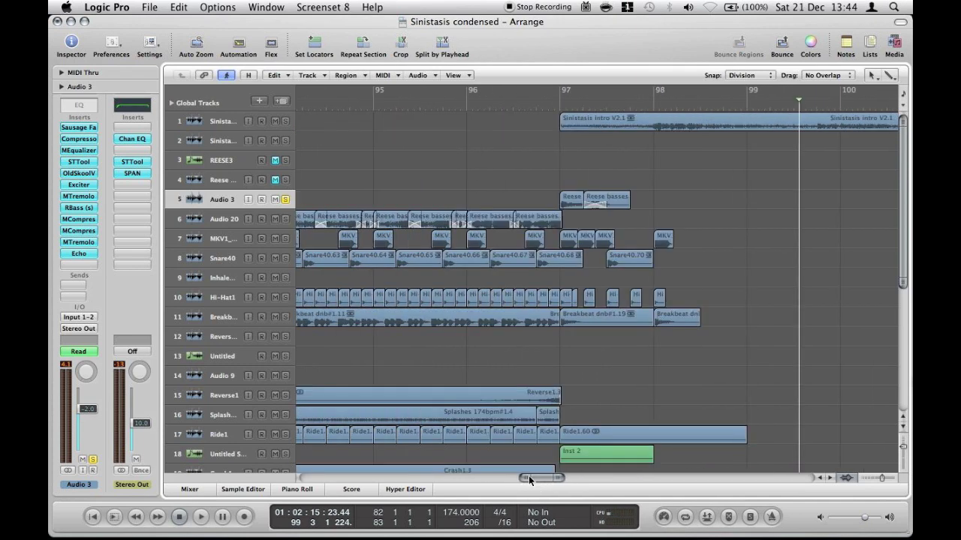
Show automation lanes and switch Audio 3's lane to MTremolo Depth, then MEqualizer MultiParameter 1
key("a")
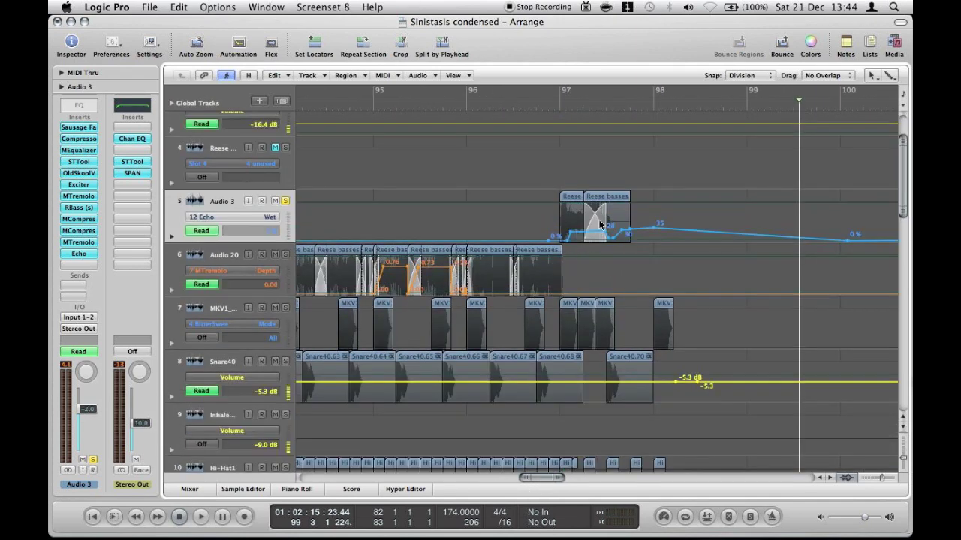
key("a")
left_click_drag(539, 478, 467, 479)
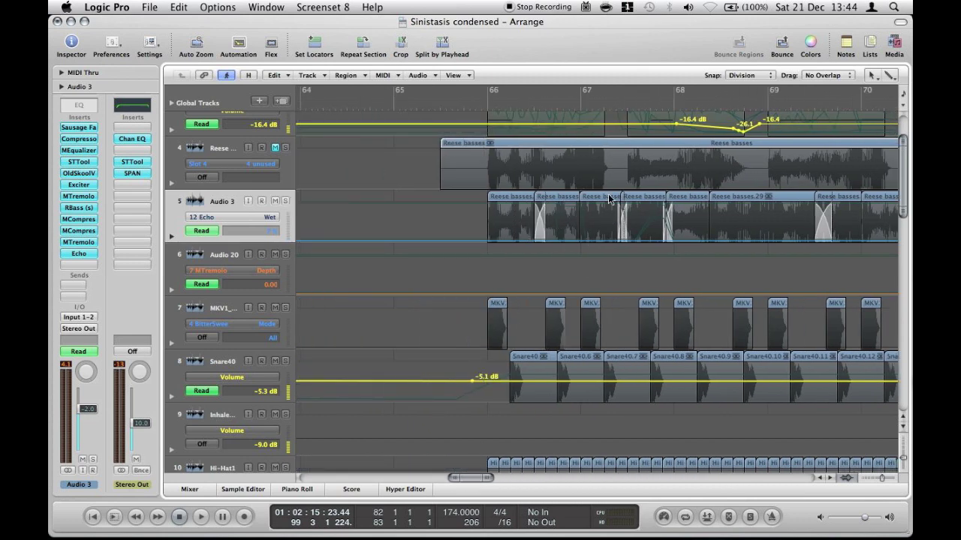
left_click(266, 214)
left_click(270, 203)
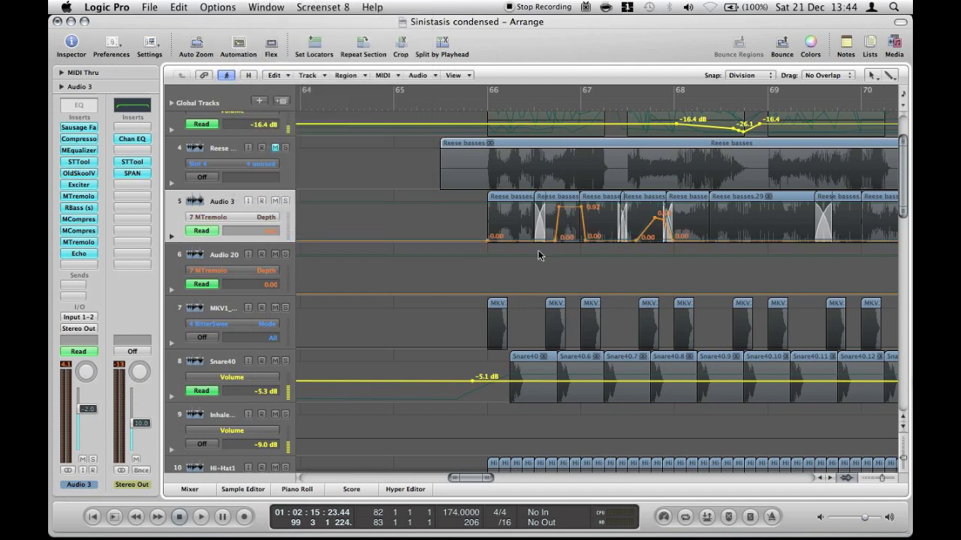
left_click(239, 218)
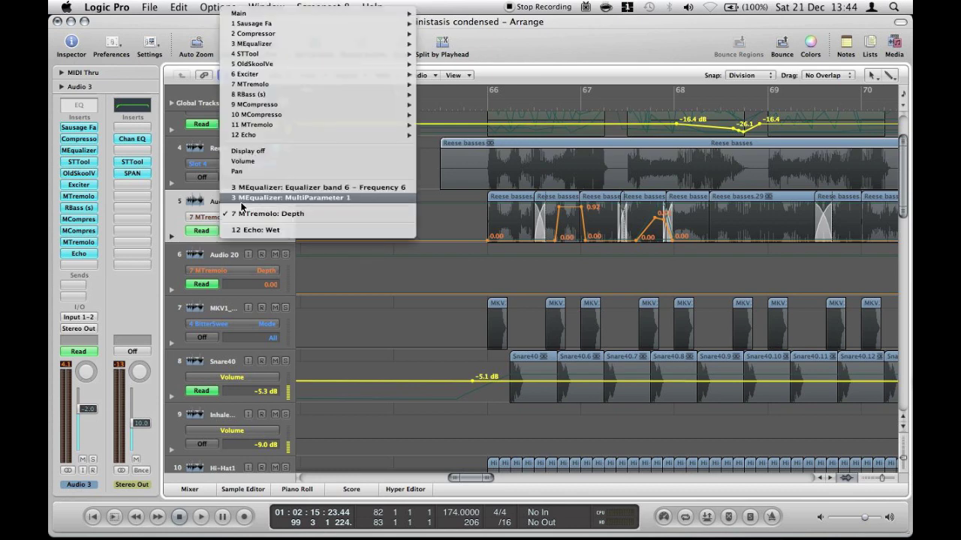
left_click(245, 202)
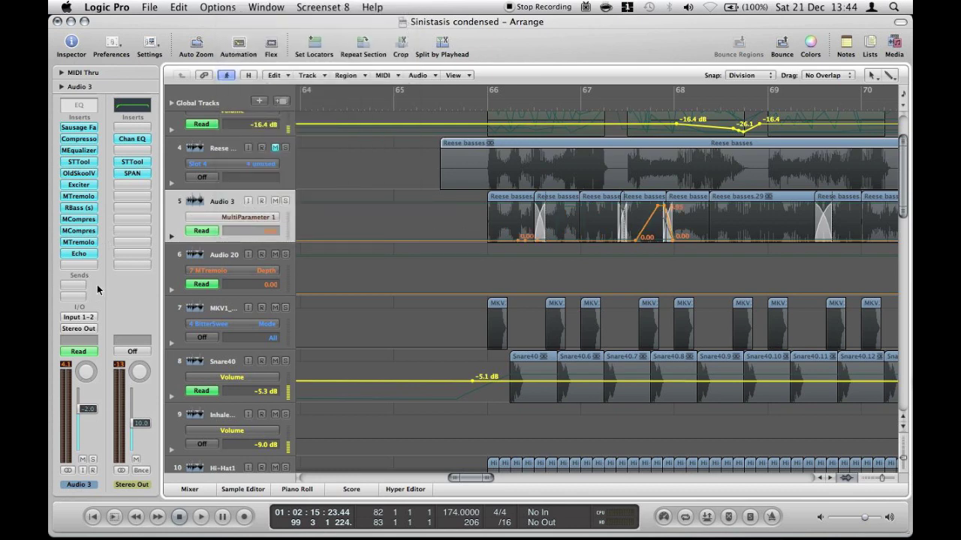
Lower MEqualizer Multiparameter 1 to 4.2% and display Equalizer band 6 Frequency automation
left_click(88, 151)
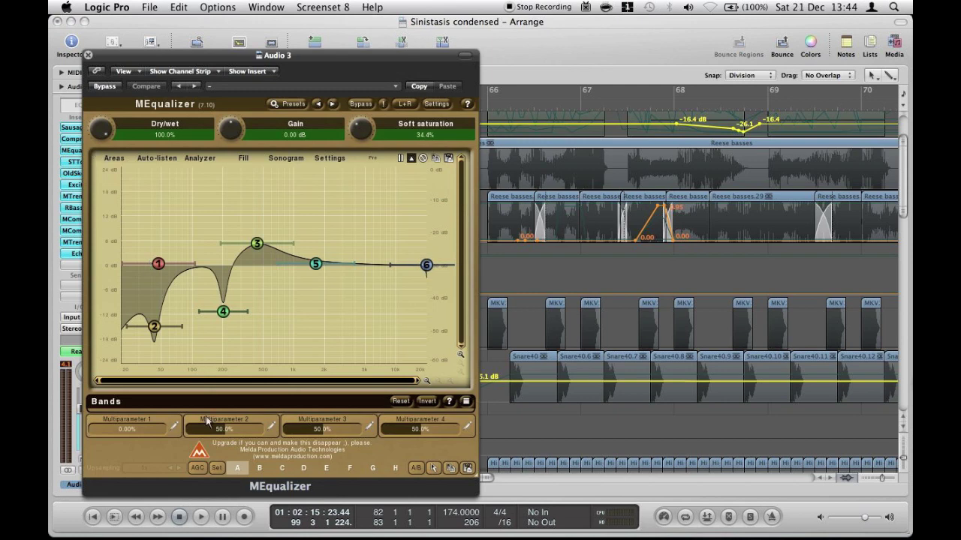
left_click_drag(127, 432, 113, 432)
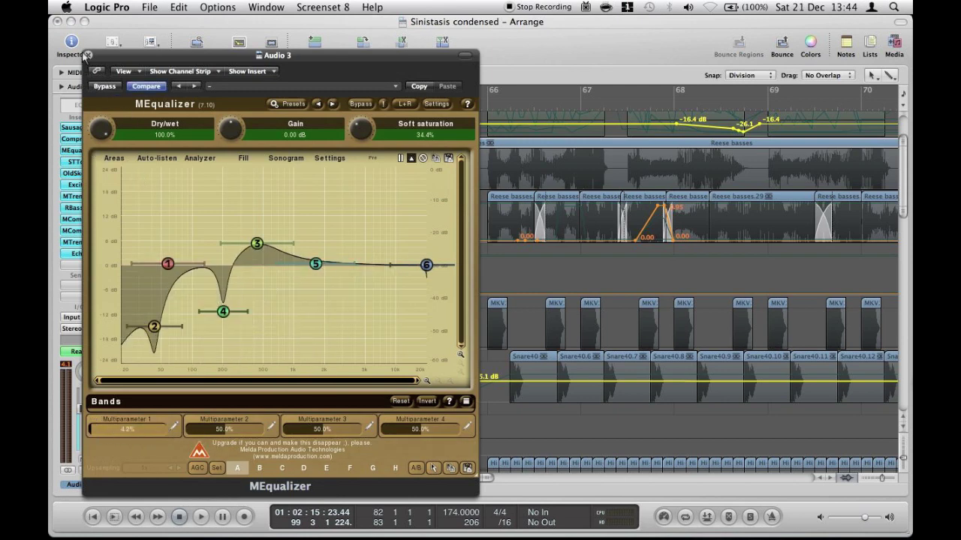
left_click(88, 55)
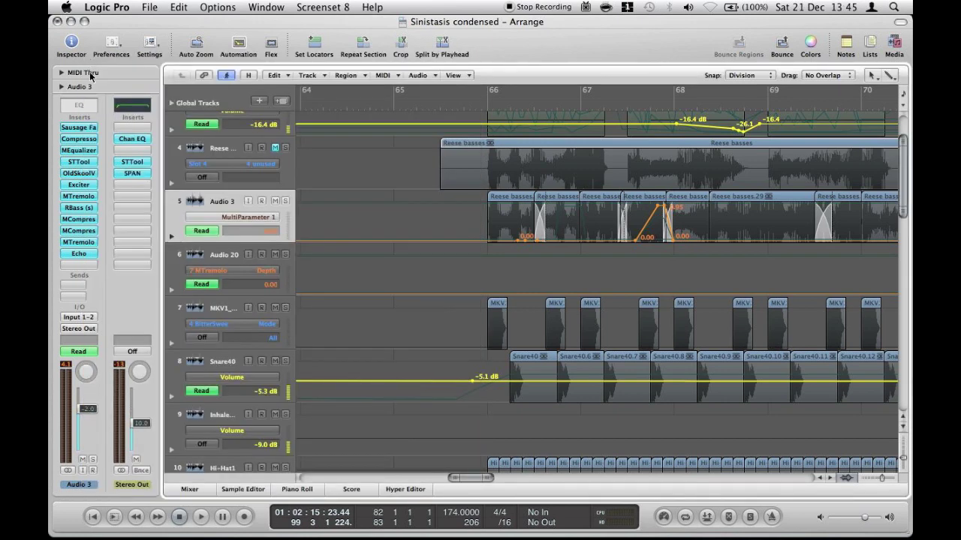
left_click(217, 219)
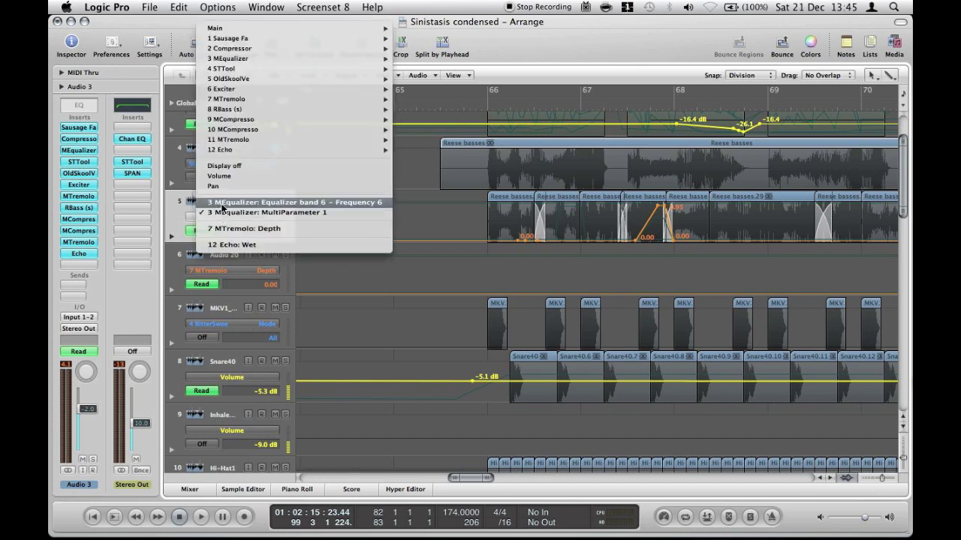
left_click(219, 198)
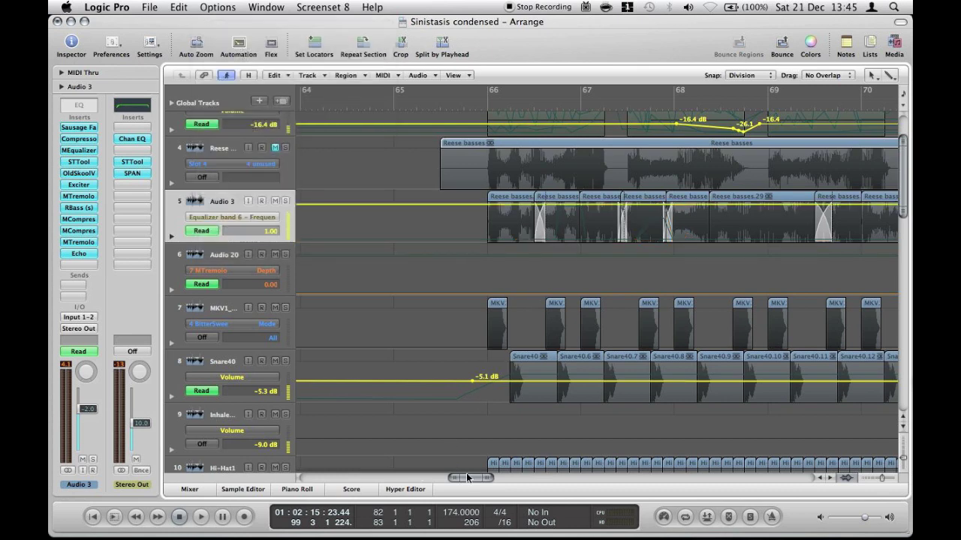
left_click_drag(469, 478, 501, 478)
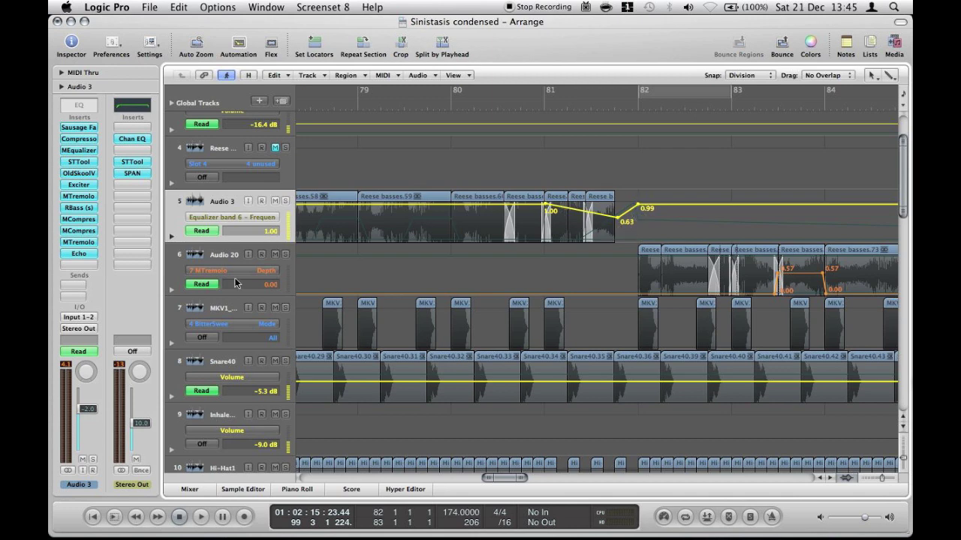
left_click_drag(497, 481, 461, 480)
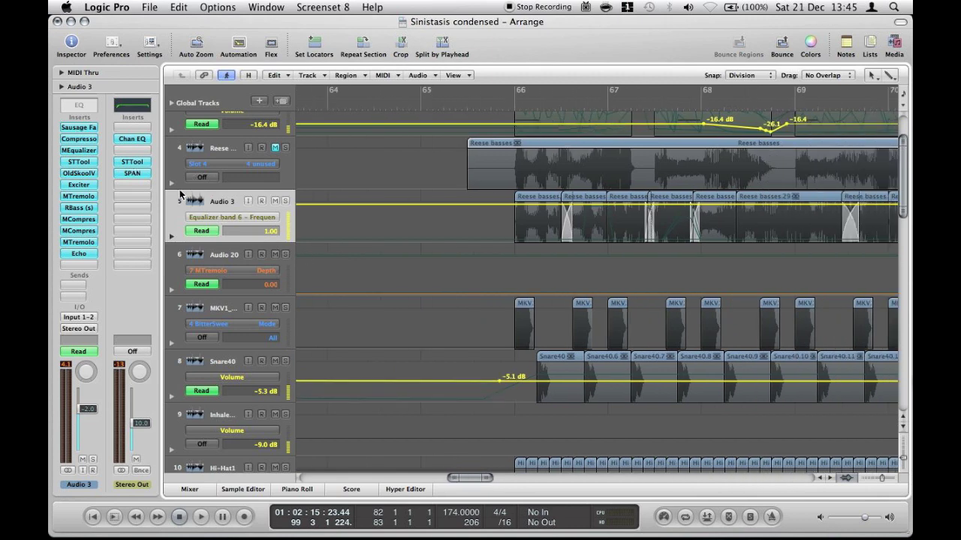
Hide the automation lanes and return the view to the tracks around bar 66
key("a")
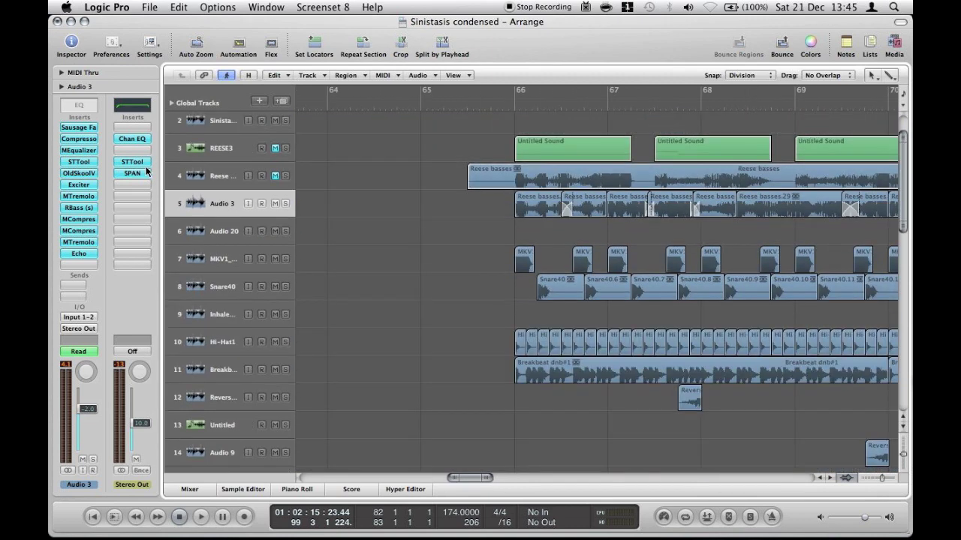
left_click_drag(471, 477, 468, 450)
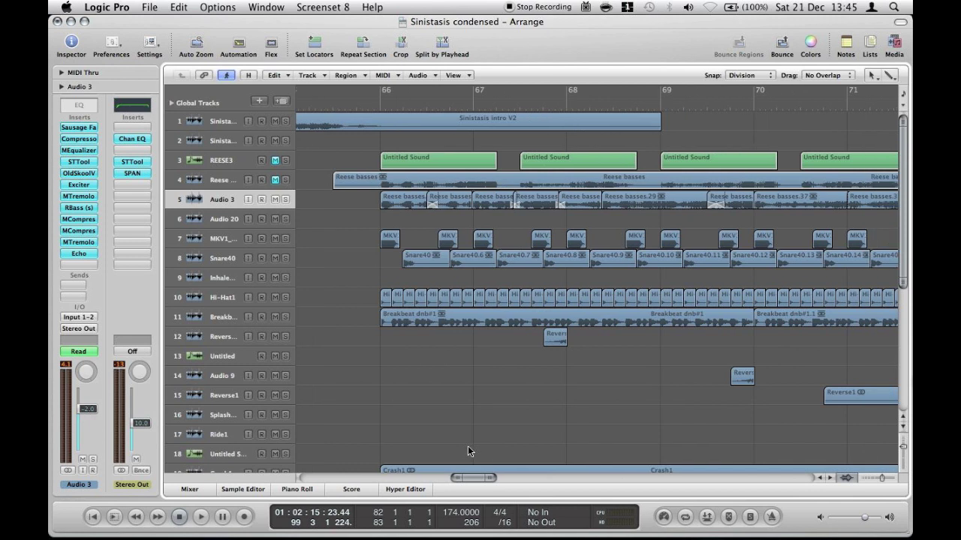